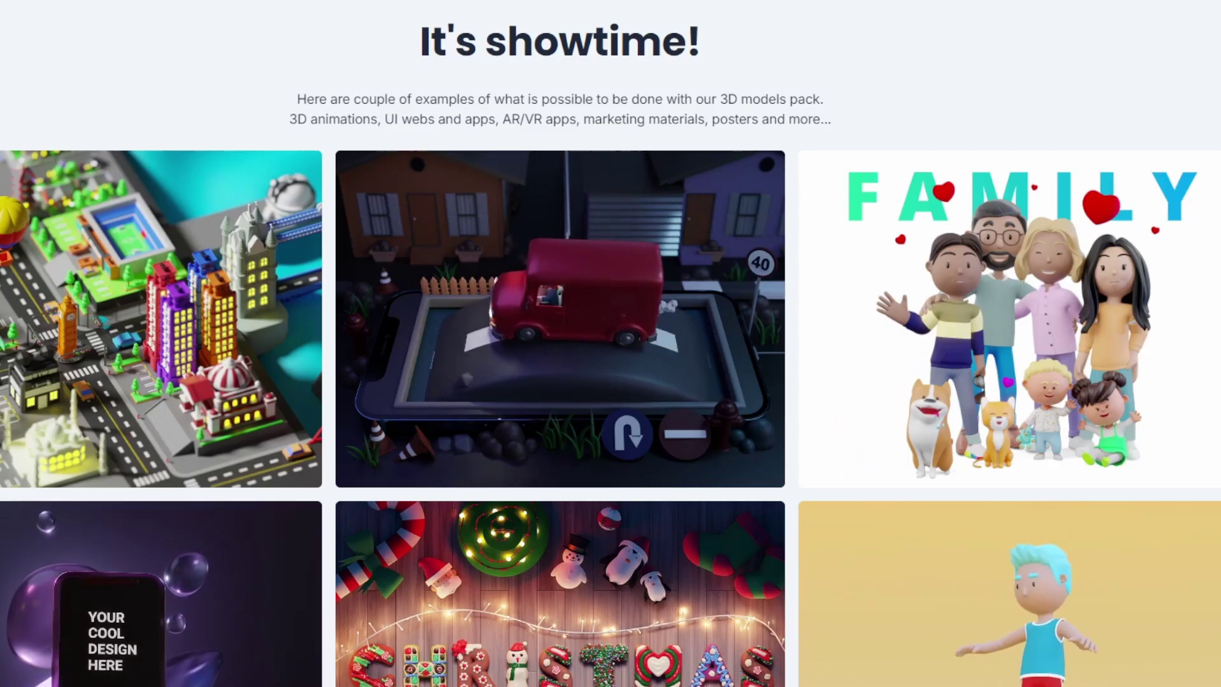
- Scroll past the ThreeDee showcase and pack cards to the $1,218 versus $490 lifetime-deal pricing
{"action": "scroll", "coordinate": [611, 344], "scroll_direction": "down", "scroll_amount": 5}
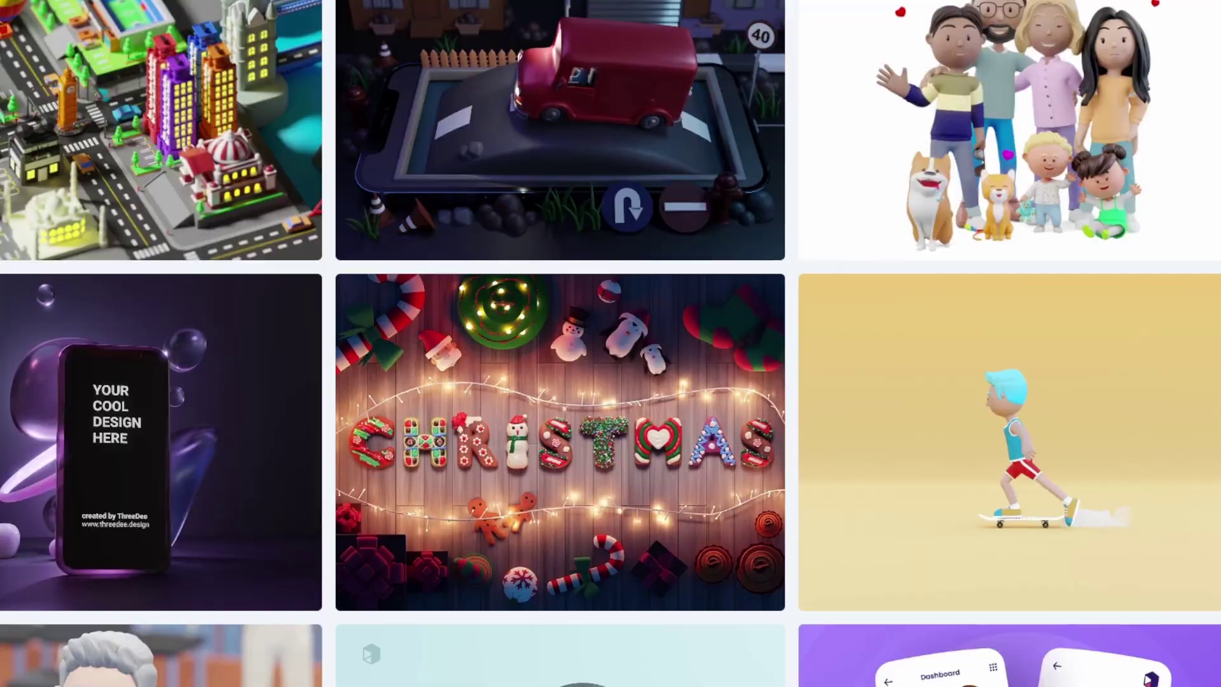
{"action": "scroll", "coordinate": [611, 343], "scroll_direction": "down", "scroll_amount": 3}
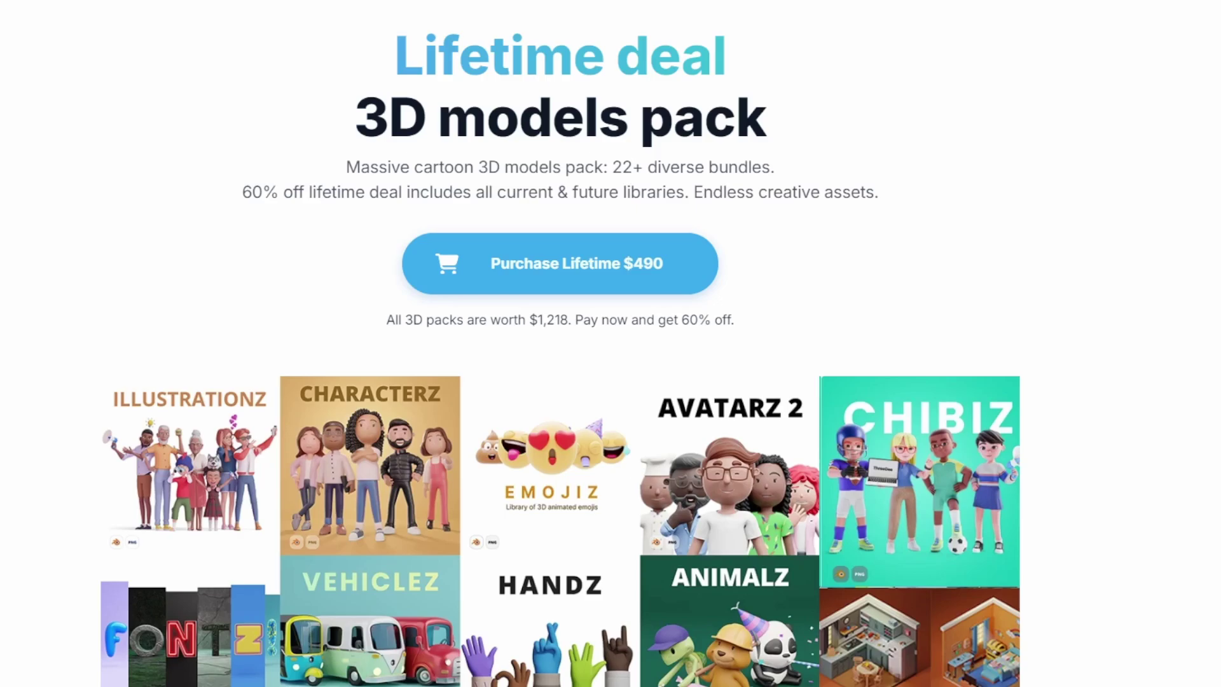
{"action": "scroll", "coordinate": [611, 343], "scroll_direction": "down", "scroll_amount": 10}
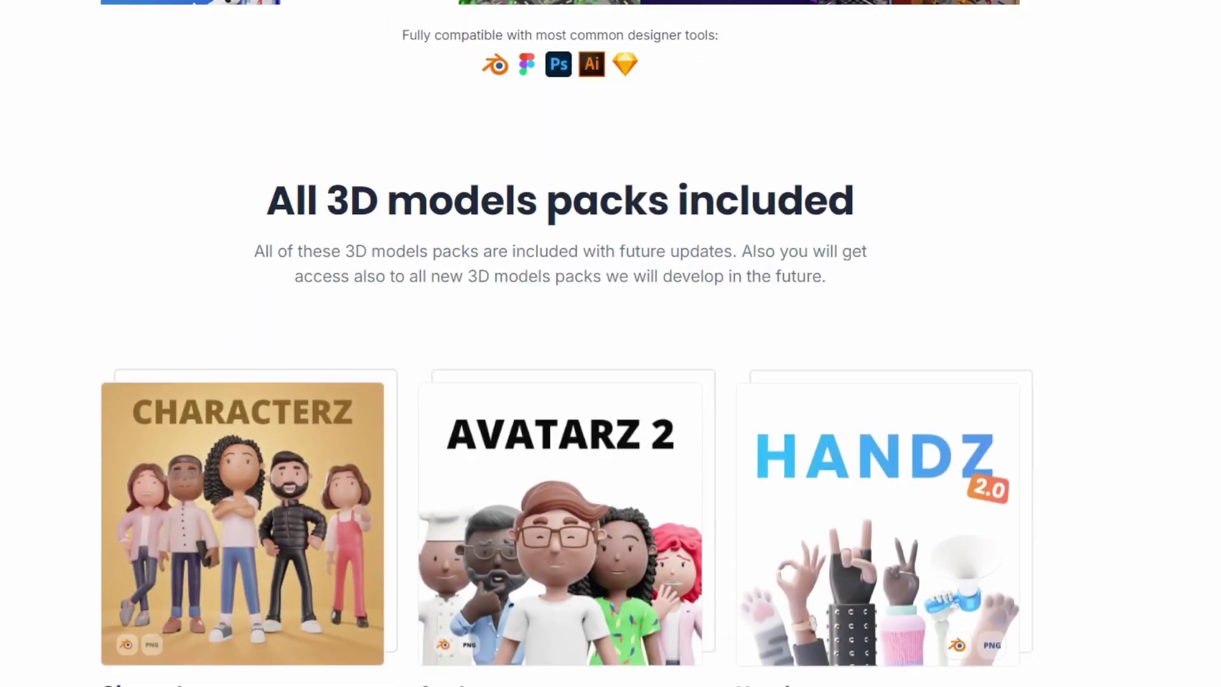
{"action": "scroll", "coordinate": [610, 344], "scroll_direction": "down", "scroll_amount": 5}
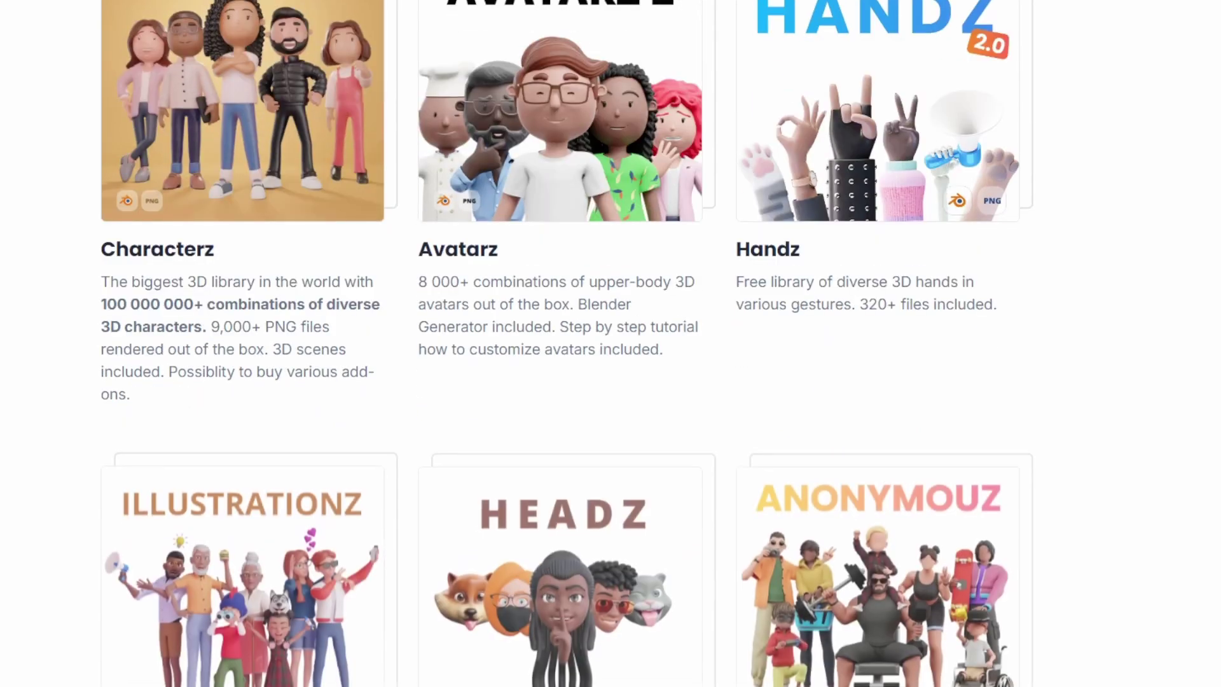
{"action": "scroll", "coordinate": [611, 343], "scroll_direction": "down", "scroll_amount": 3}
{"action": "scroll", "coordinate": [611, 343], "scroll_direction": "down", "scroll_amount": 7}
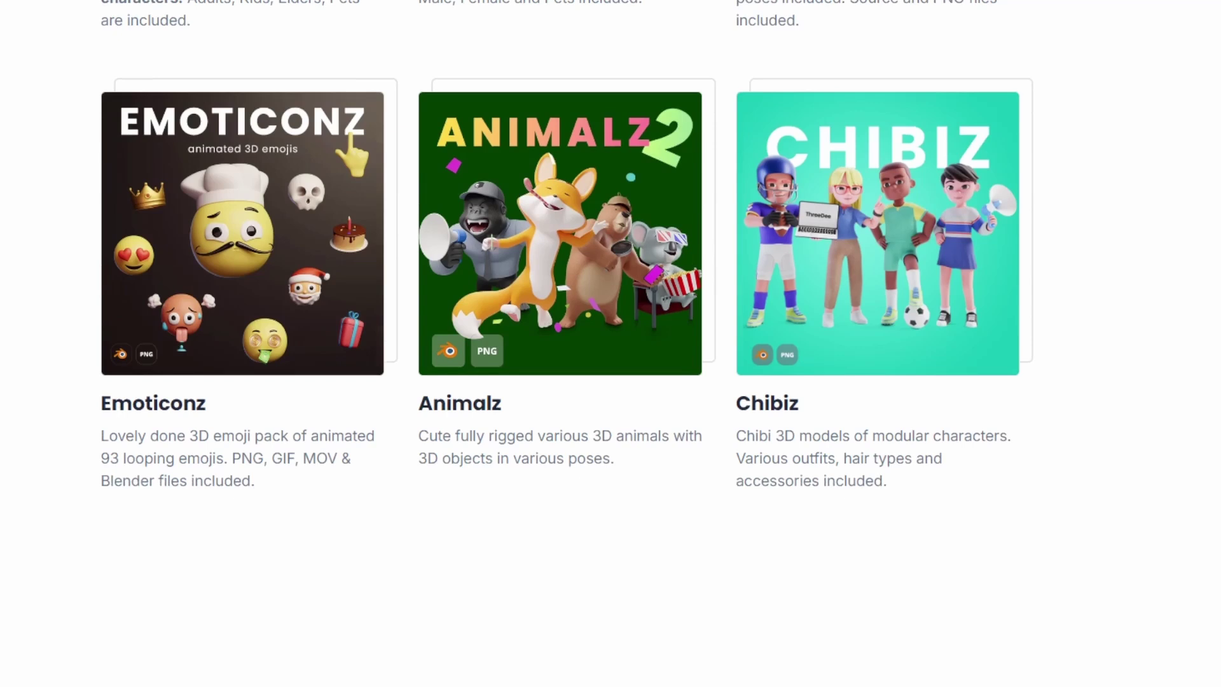
{"action": "scroll", "coordinate": [611, 343], "scroll_direction": "down", "scroll_amount": 3}
{"action": "scroll", "coordinate": [611, 343], "scroll_direction": "down", "scroll_amount": 5}
{"action": "scroll", "coordinate": [611, 344], "scroll_direction": "down", "scroll_amount": 7}
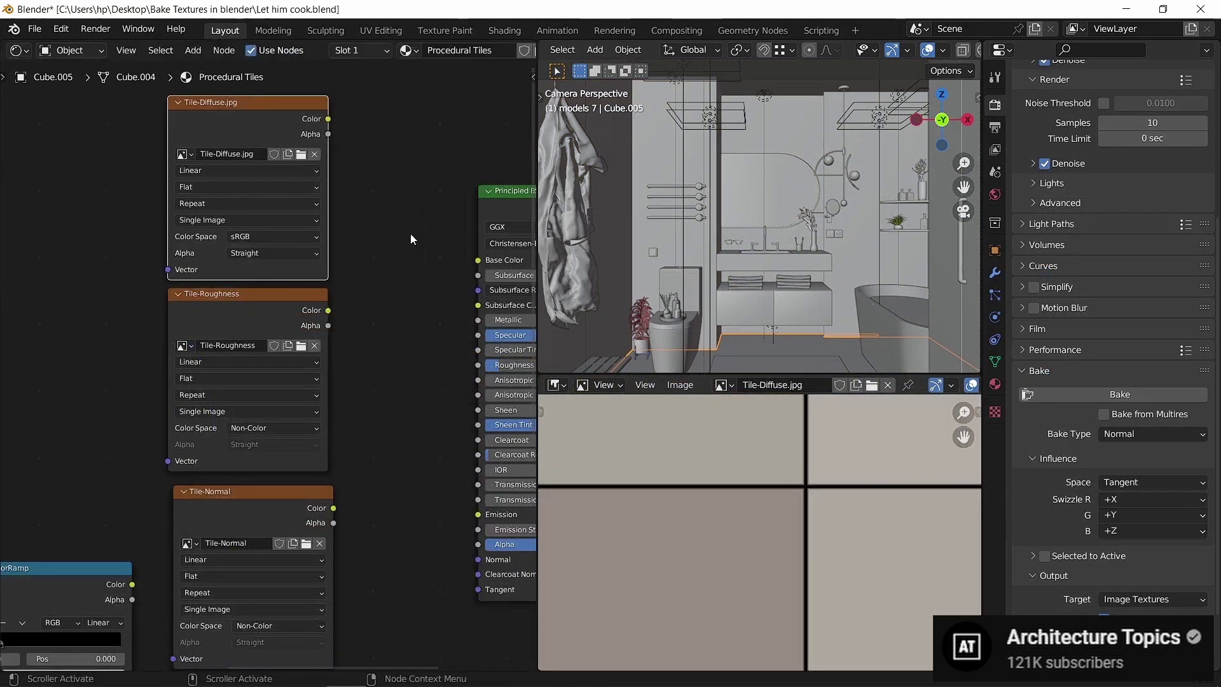
- Wire the Tile-Roughness color into the Principled BSDF Roughness socket and preview the Tile-Normal image
{"action": "middle_click_drag", "start_coordinate": [410, 238], "coordinate": [310, 233]}
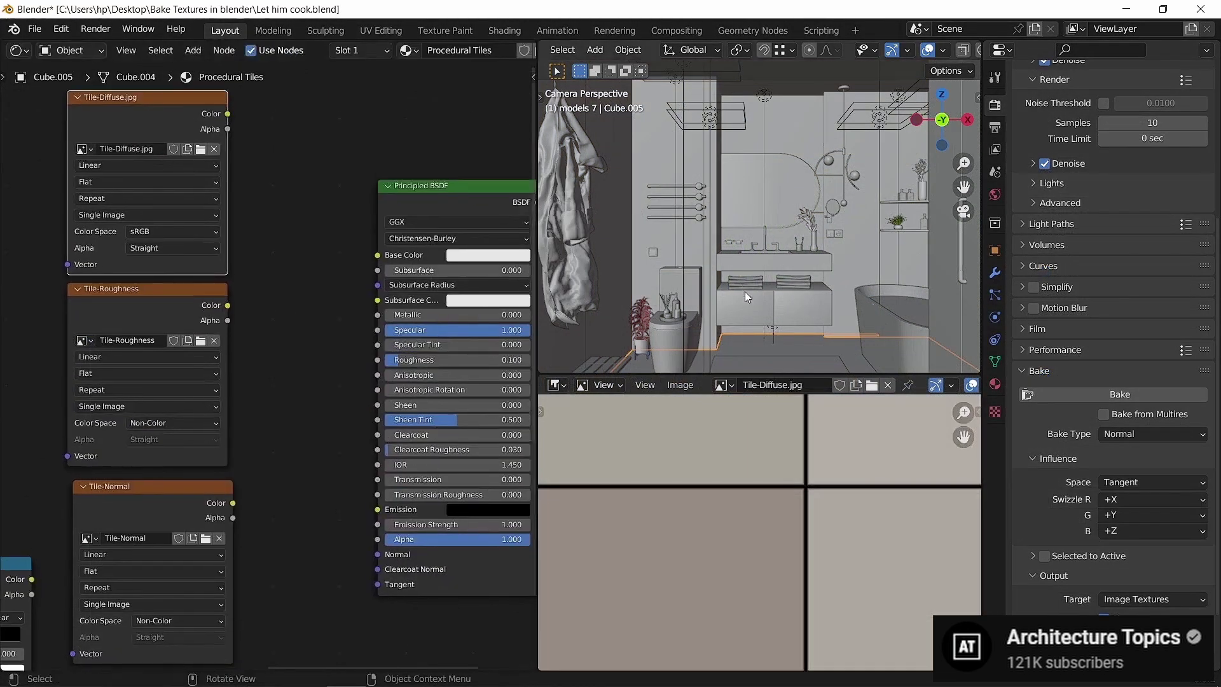
{"action": "left_click_drag", "start_coordinate": [228, 304], "coordinate": [378, 359]}
{"action": "left_click", "coordinate": [191, 487]}
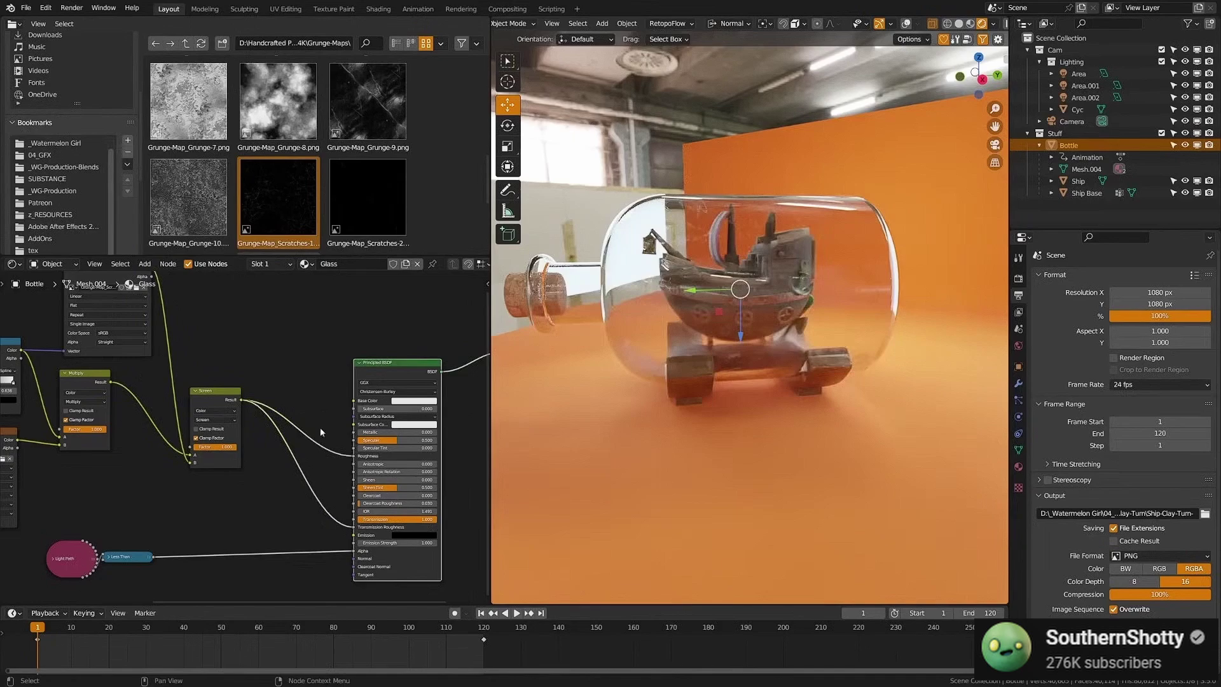
- Bring the Moss Volume frame into view and wire the Add node's Value into Material Output Surface
{"action": "middle_click_drag", "start_coordinate": [632, 376], "coordinate": [674, 391]}
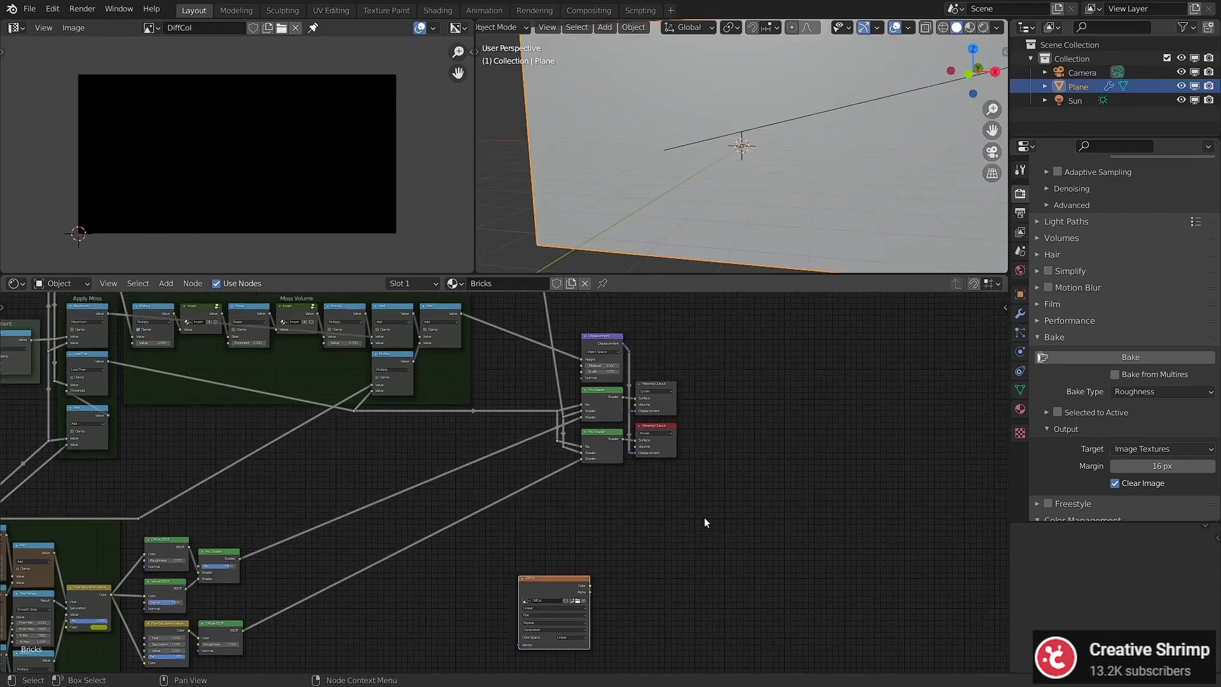
{"action": "scroll", "coordinate": [704, 517], "scroll_direction": "up", "scroll_amount": 4}
{"action": "middle_click_drag", "start_coordinate": [611, 493], "coordinate": [564, 634]}
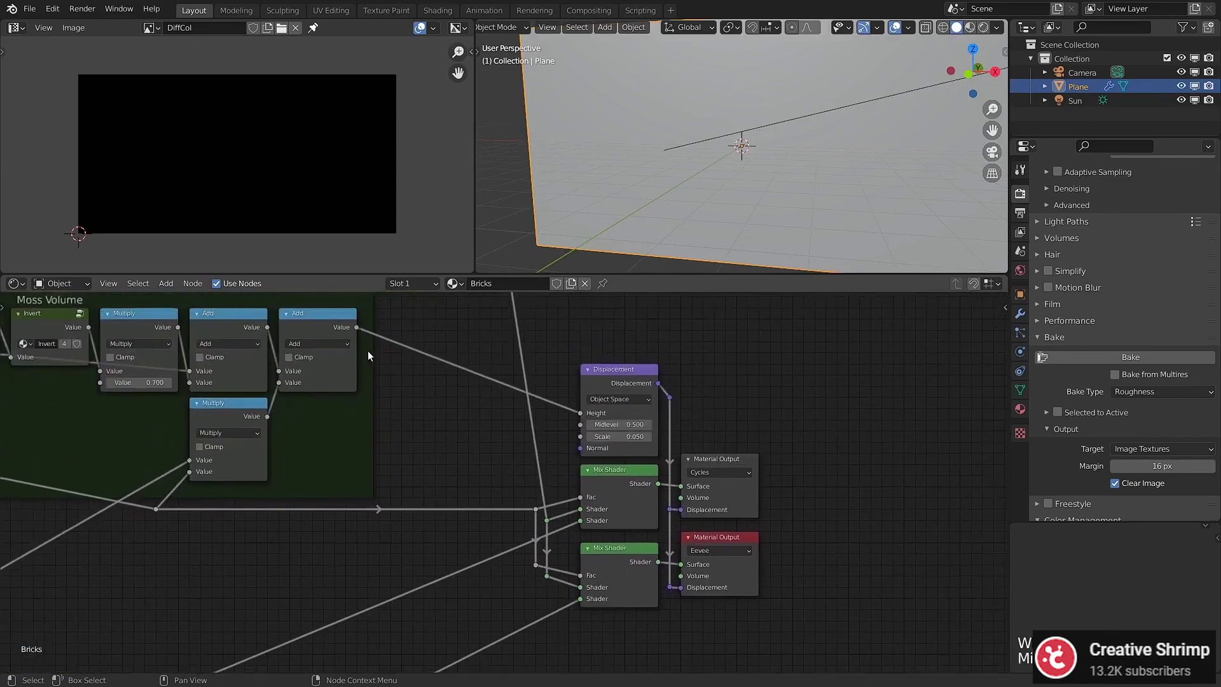
{"action": "left_click_drag", "start_coordinate": [357, 327], "coordinate": [678, 478]}
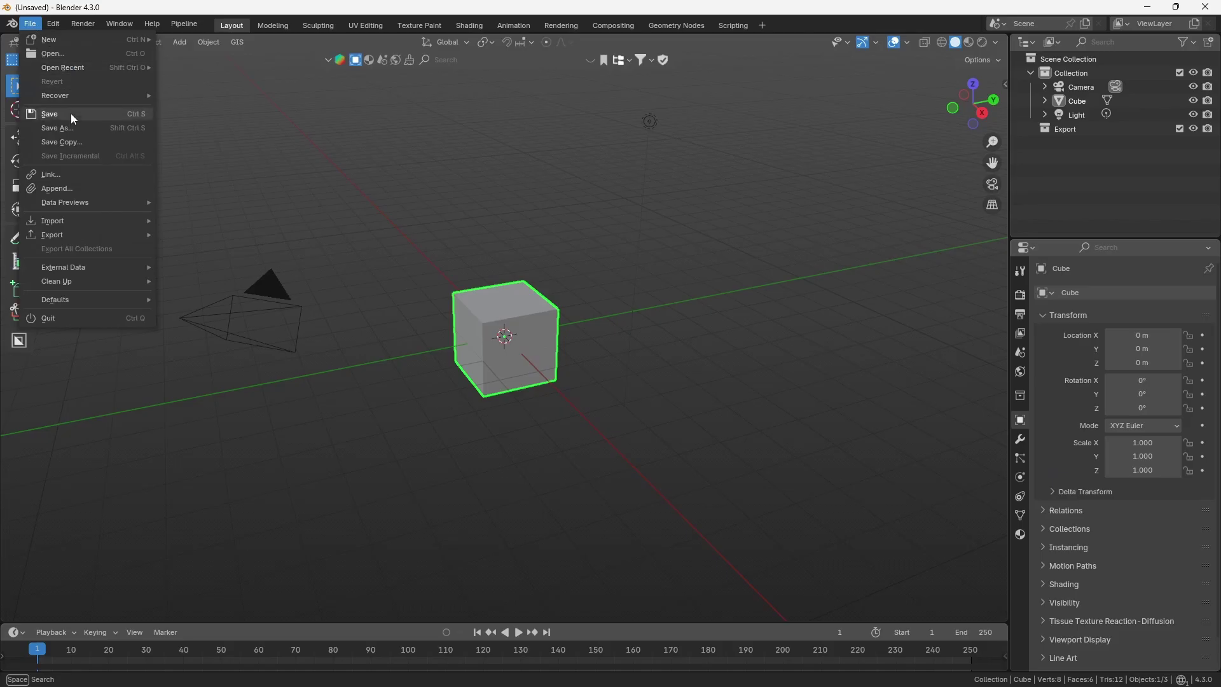
- Raise the material's Roughness to 0.683, briefly test a lower Alpha, then restore it to 1.000
{"action": "mouse_move", "coordinate": [62, 234]}
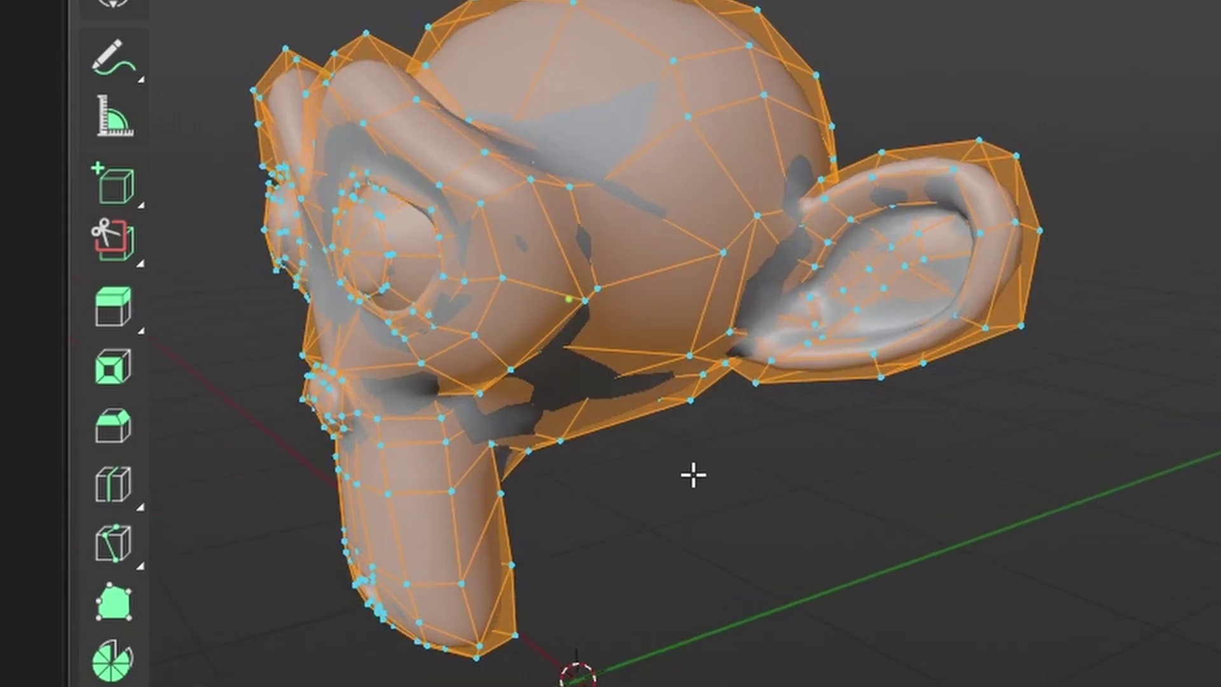
{"action": "middle_click_drag", "start_coordinate": [644, 467], "coordinate": [1000, 333]}
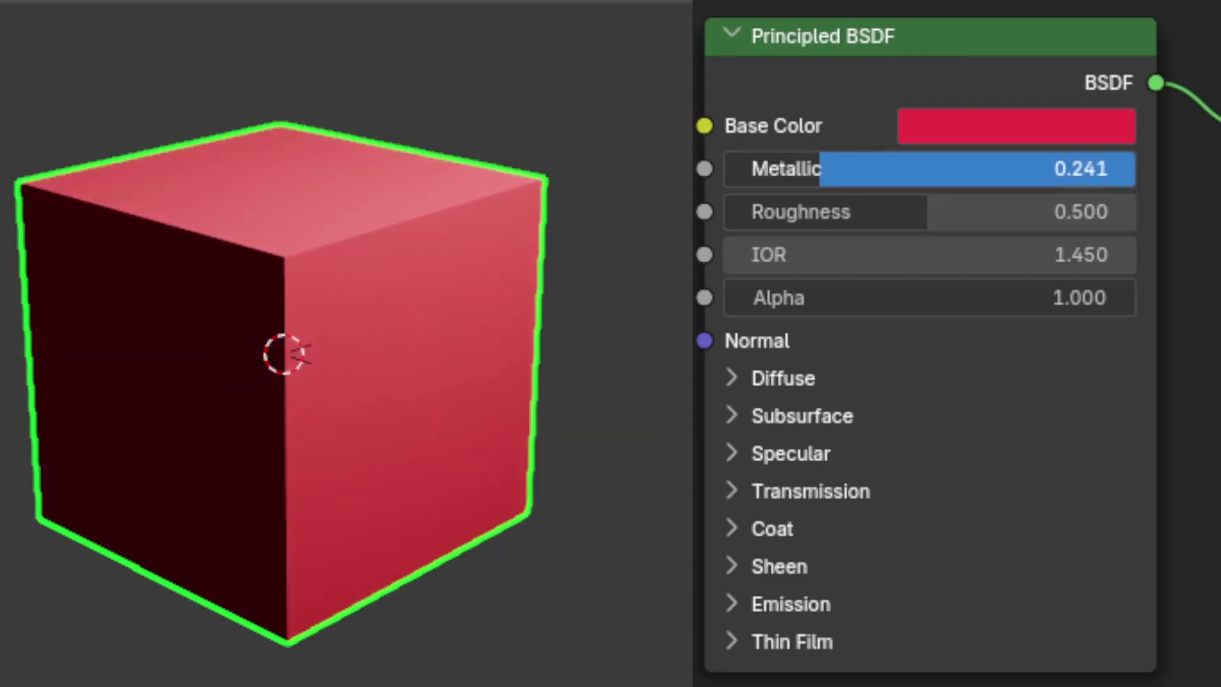
{"action": "left_click_drag", "start_coordinate": [928, 211], "coordinate": [853, 346]}
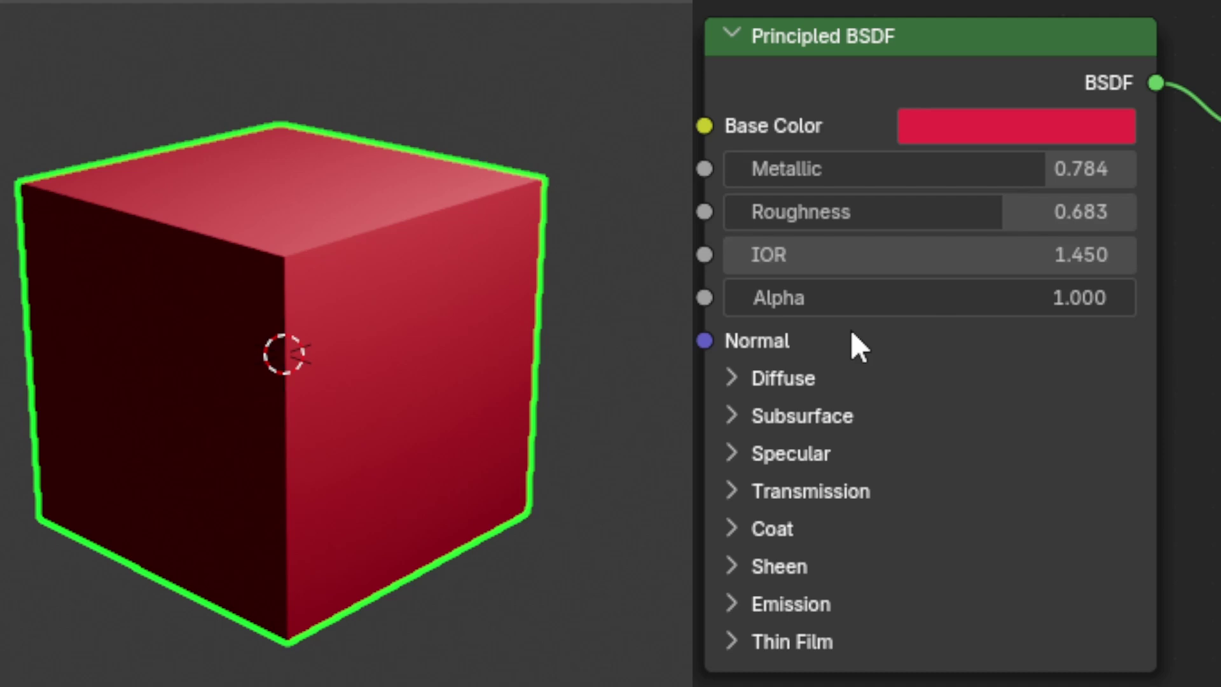
{"action": "mouse_move", "coordinate": [929, 298]}
{"action": "left_mouse_down"}
{"action": "mouse_move", "coordinate": [916, 298]}
{"action": "mouse_move", "coordinate": [929, 298]}
{"action": "left_mouse_up"}
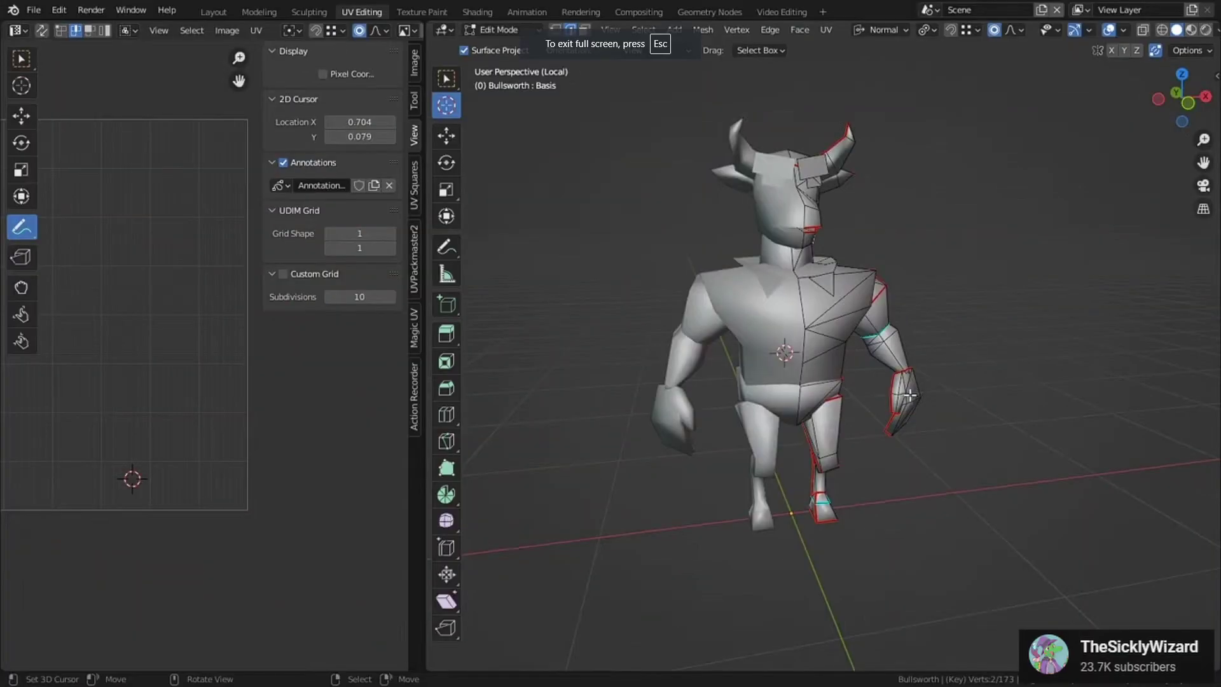
- Select the whole mesh half to show its UVs, then switch the render engine to Cycles
{"action": "key", "text": "a"}
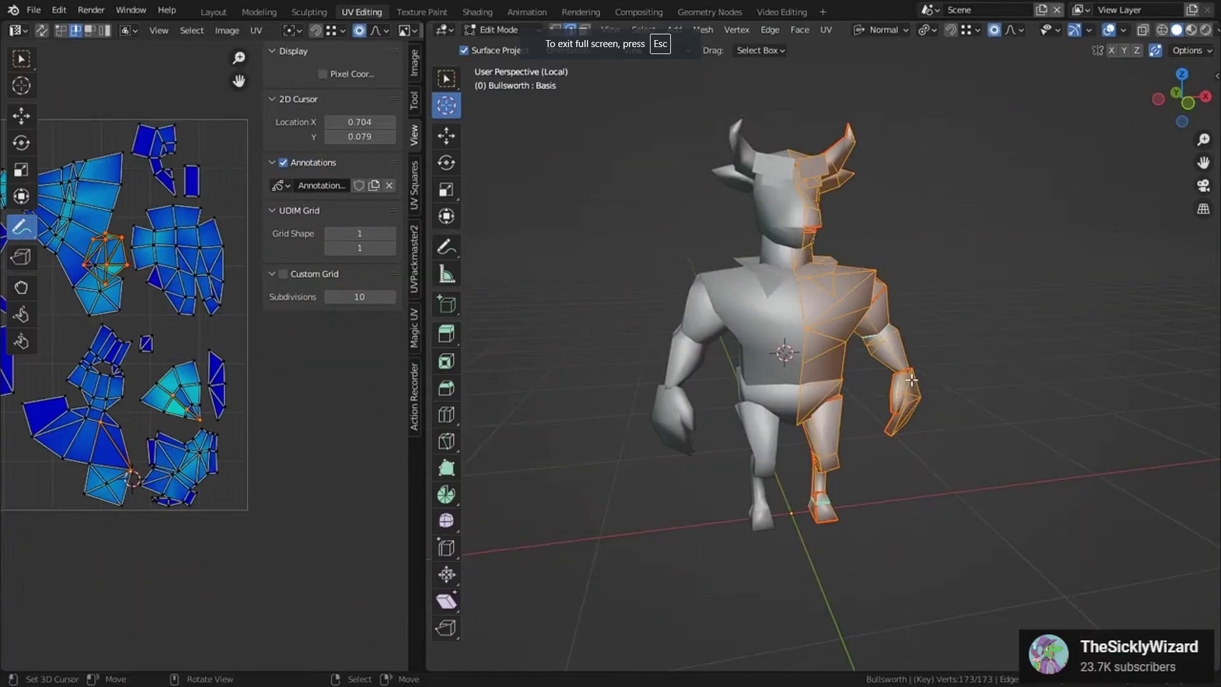
{"action": "scroll", "coordinate": [326, 463], "scroll_direction": "up", "scroll_amount": 3}
{"action": "scroll", "coordinate": [326, 463], "scroll_direction": "left", "scroll_amount": 4}
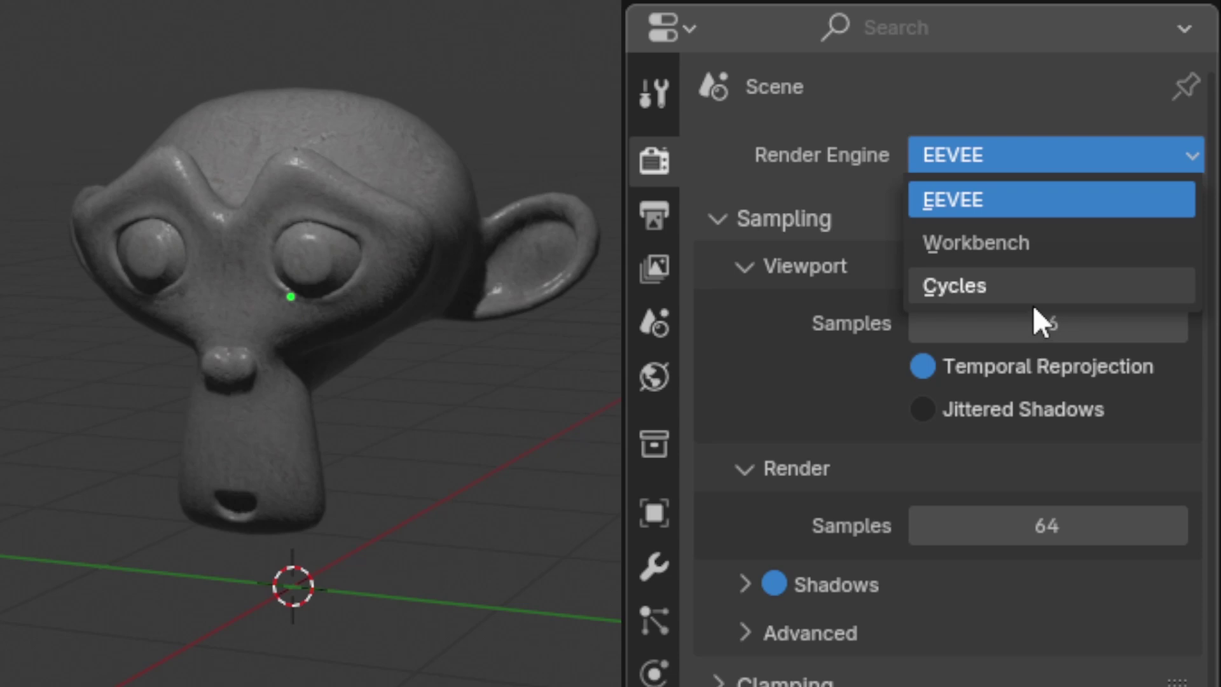
{"action": "left_click", "coordinate": [1038, 297]}
{"action": "left_click", "coordinate": [1042, 239]}
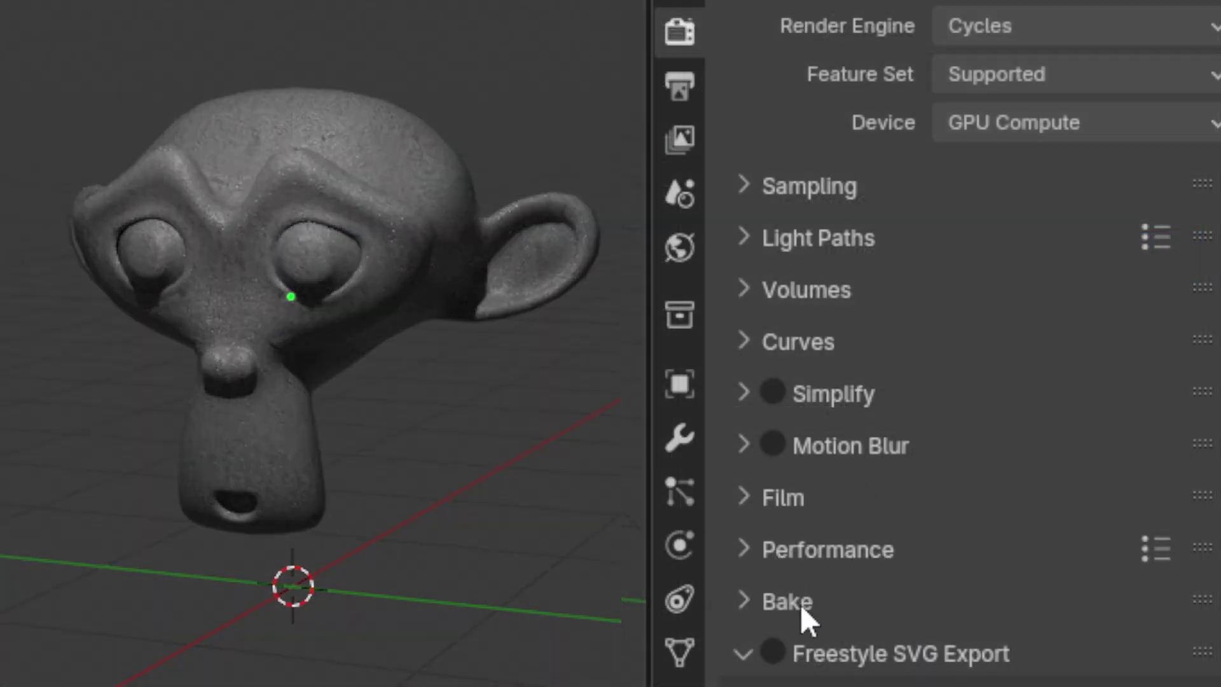
- Expand the Bake settings, review the bake types, and start a Wavefront (.obj) export
{"action": "left_click", "coordinate": [800, 604]}
{"action": "scroll", "coordinate": [894, 595], "scroll_direction": "down", "scroll_amount": 10}
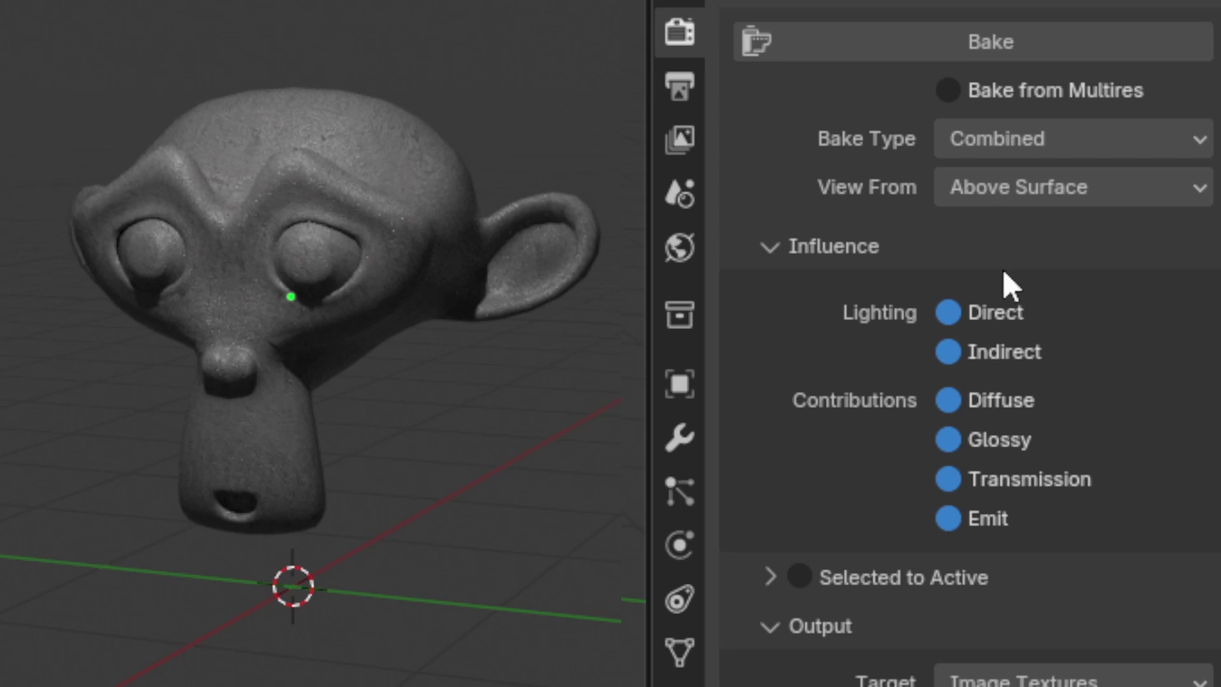
{"action": "left_click", "coordinate": [1042, 143]}
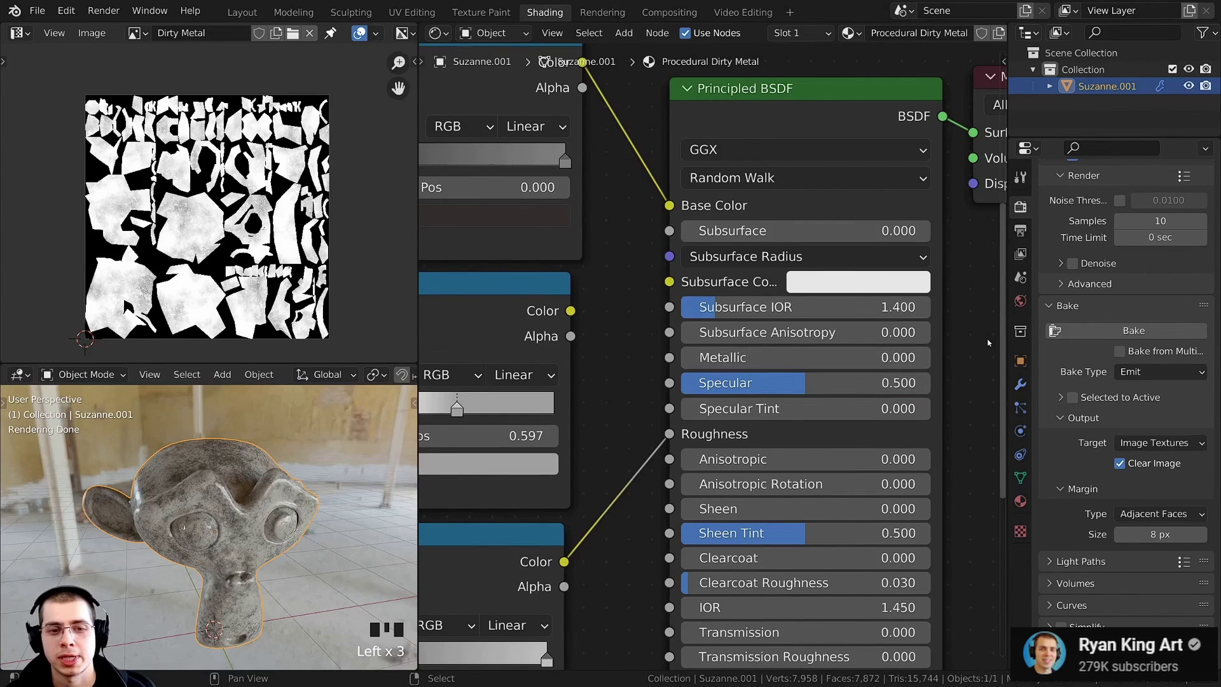
{"action": "scroll", "coordinate": [988, 343], "scroll_direction": "down", "scroll_amount": 2}
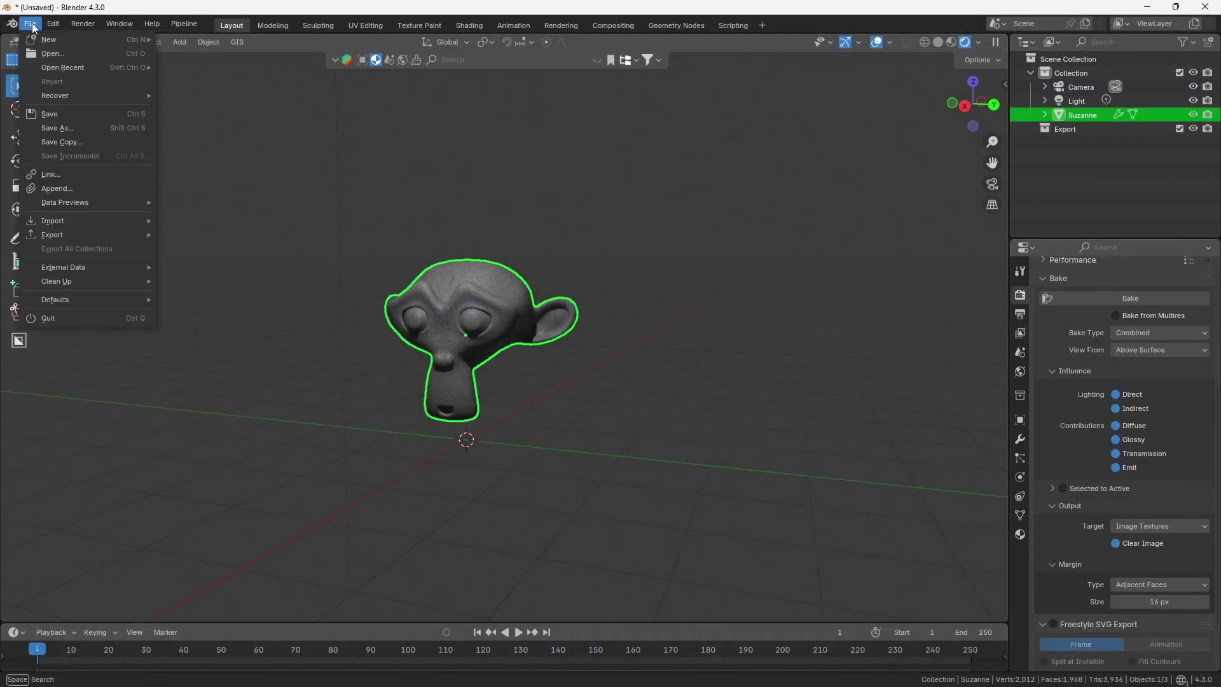
{"action": "mouse_move", "coordinate": [91, 233]}
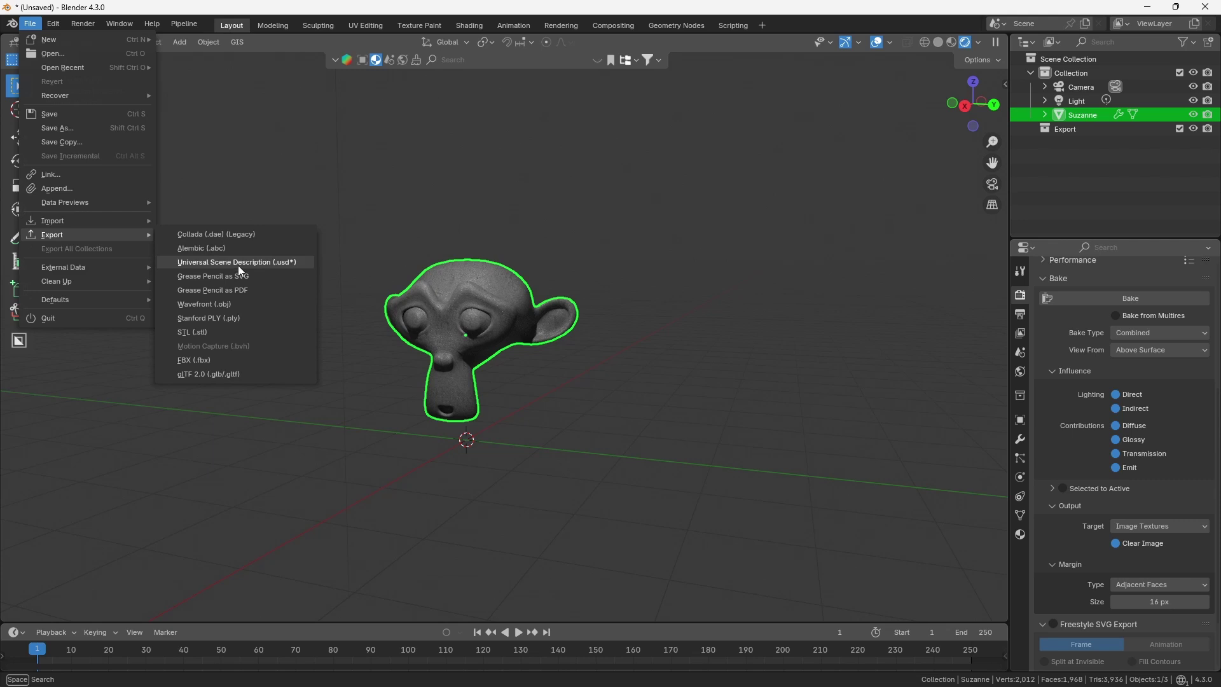
{"action": "left_click", "coordinate": [237, 305]}
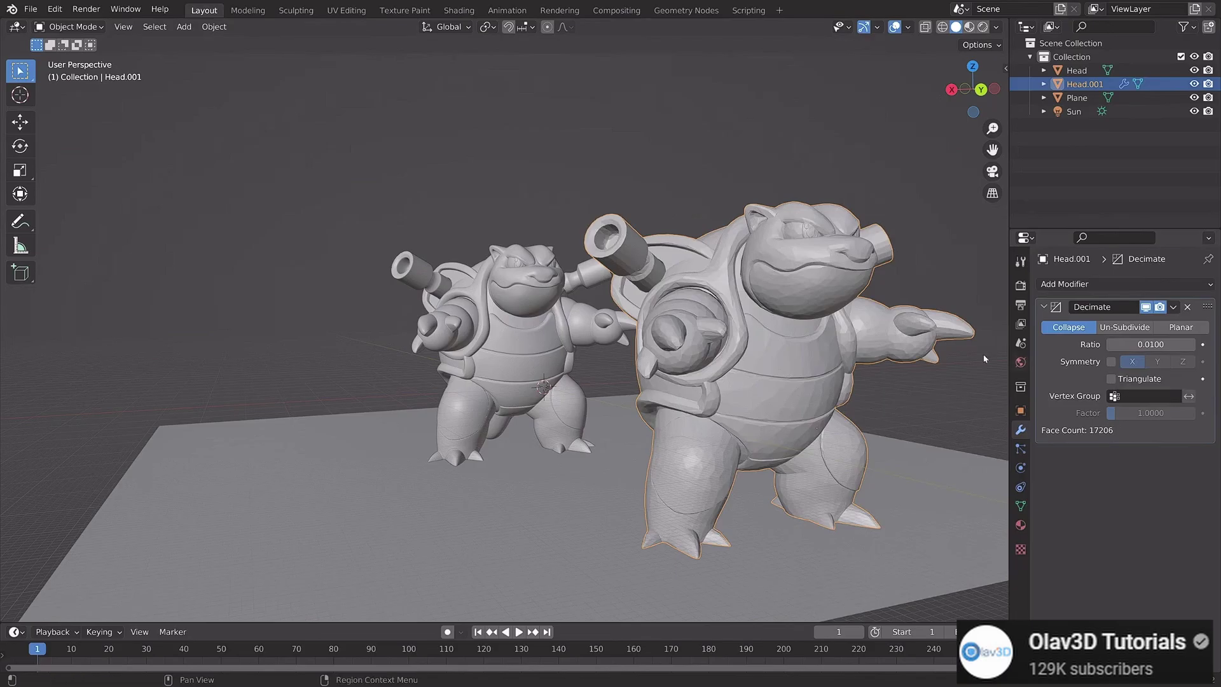
- Set the Decimate ratio to 0.0020 on the turtle model and invert the face selection
{"action": "middle_click_drag", "start_coordinate": [984, 358], "coordinate": [941, 348]}
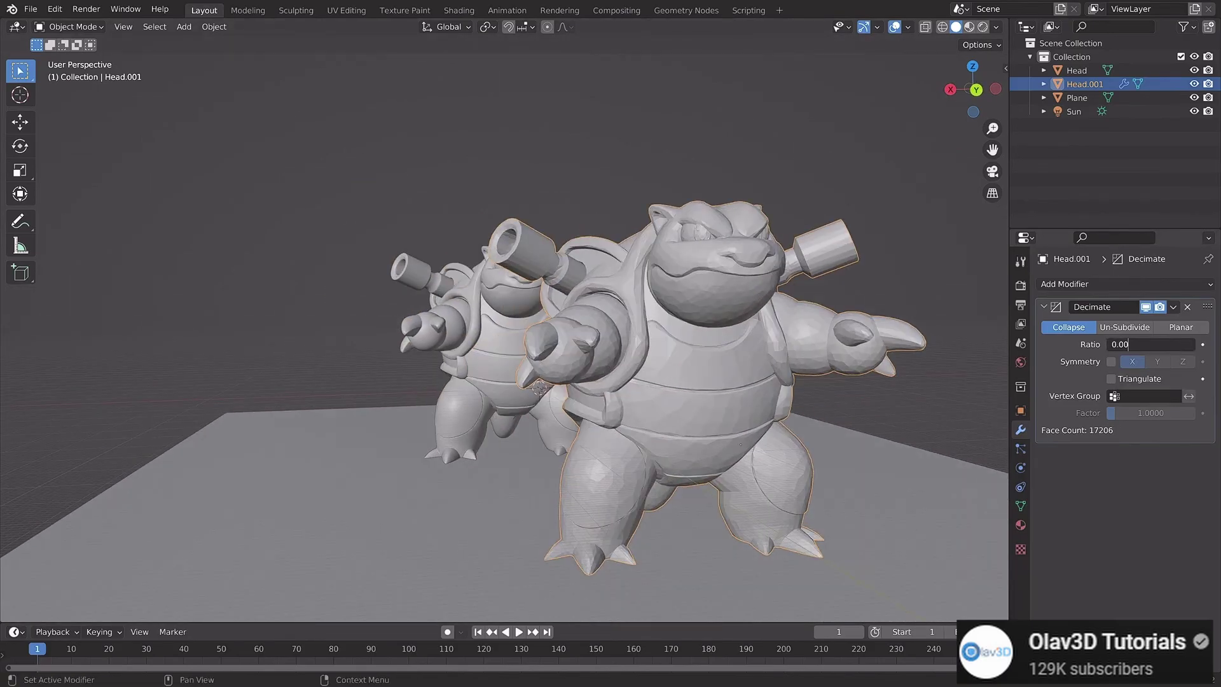
{"action": "type", "text": "20"}
{"action": "key", "text": "Return"}
{"action": "middle_click_drag", "start_coordinate": [796, 357], "coordinate": [730, 361]}
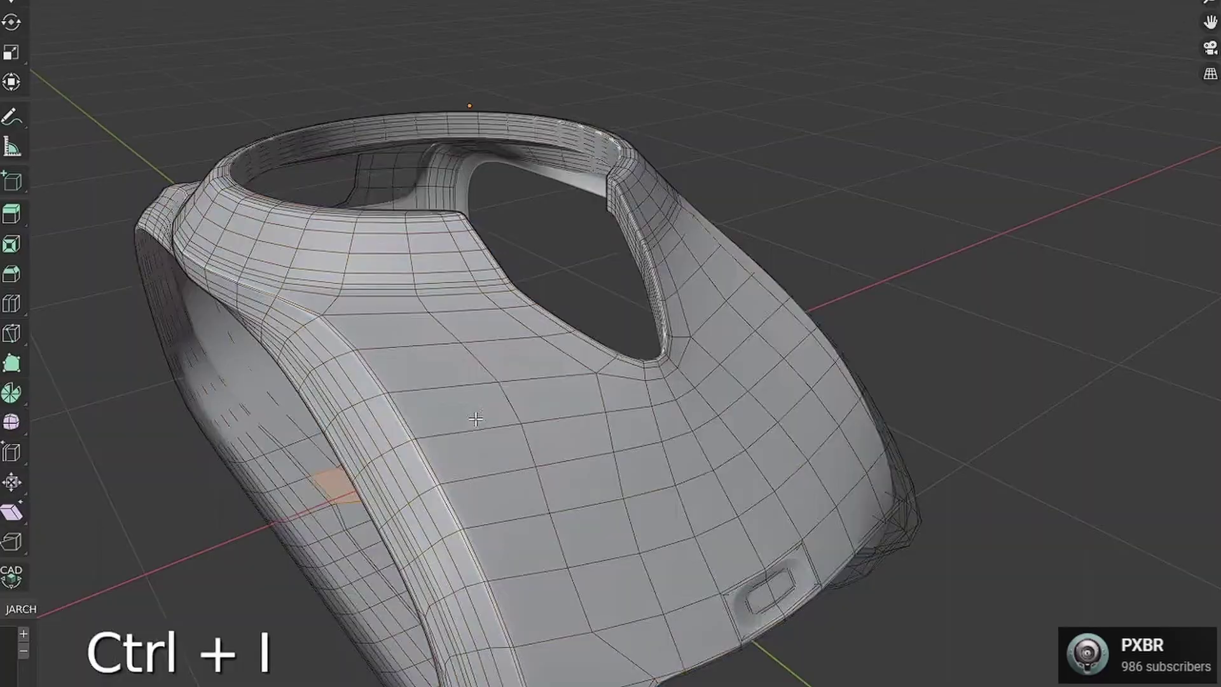
{"action": "key", "text": "KP_Decimal"}
{"action": "key", "text": "KP_Decimal"}
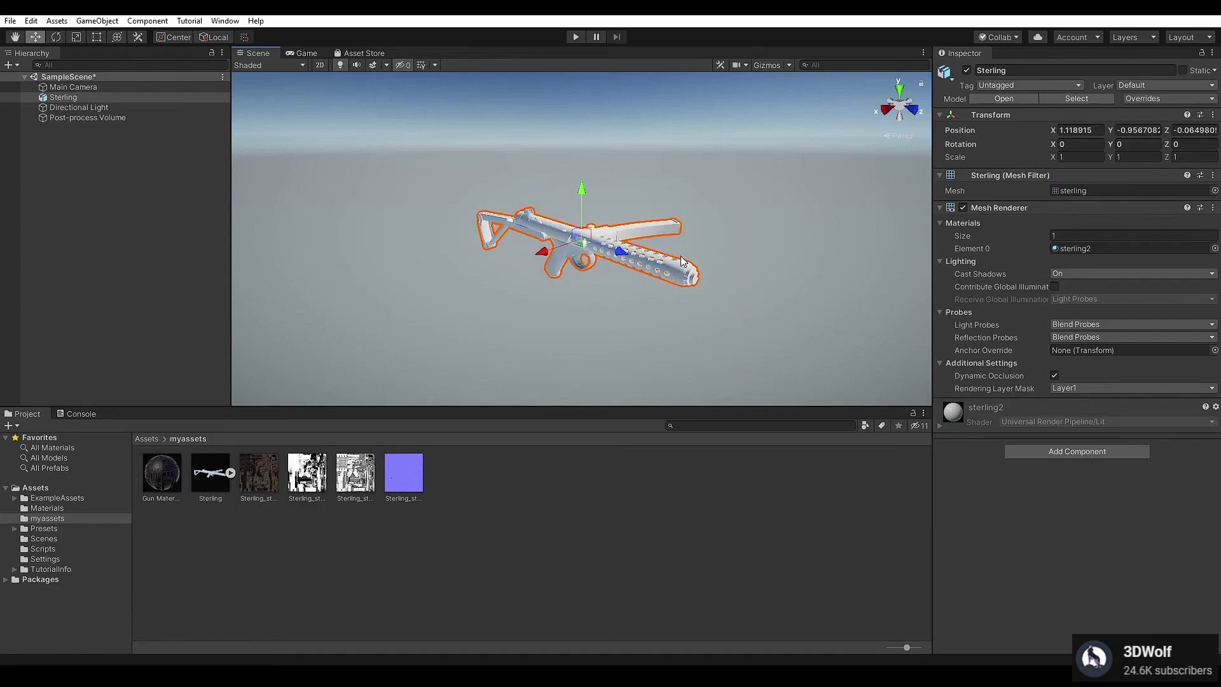
- Scale the extruded chin vertices and extrude the mouth retopology strip with new faces
{"action": "left_click_drag", "start_coordinate": [682, 261], "coordinate": [414, 275], "text": "alt"}
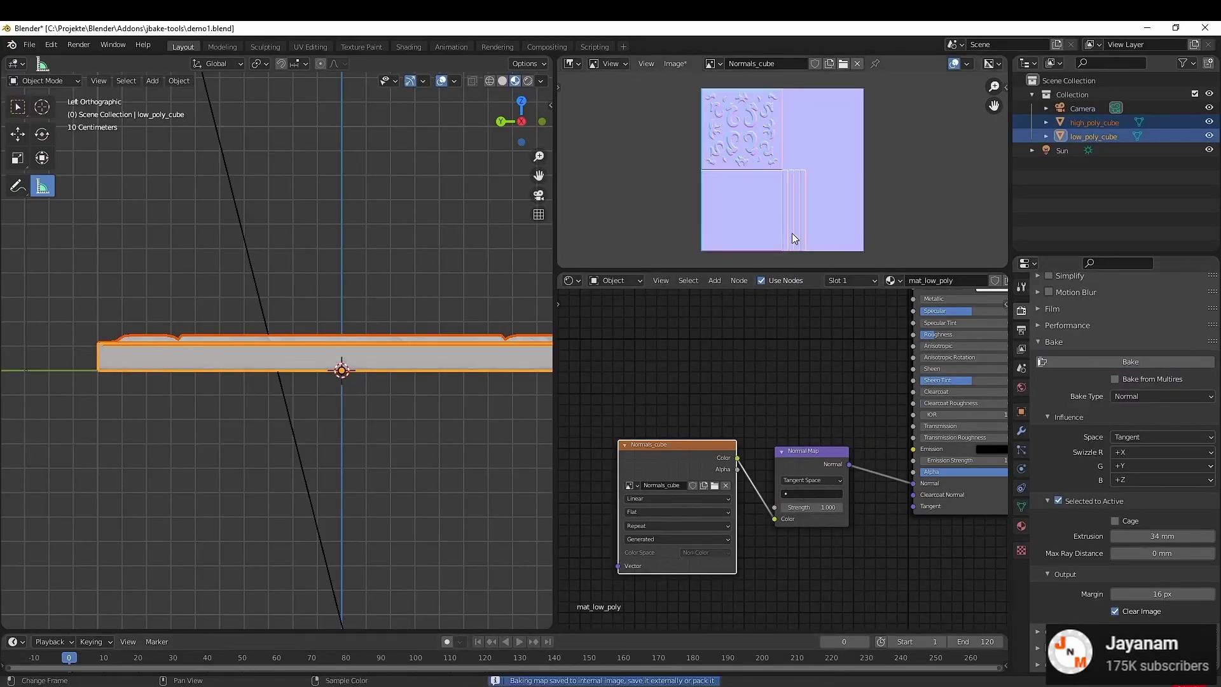
{"action": "scroll", "coordinate": [776, 191], "scroll_direction": "up", "scroll_amount": 2}
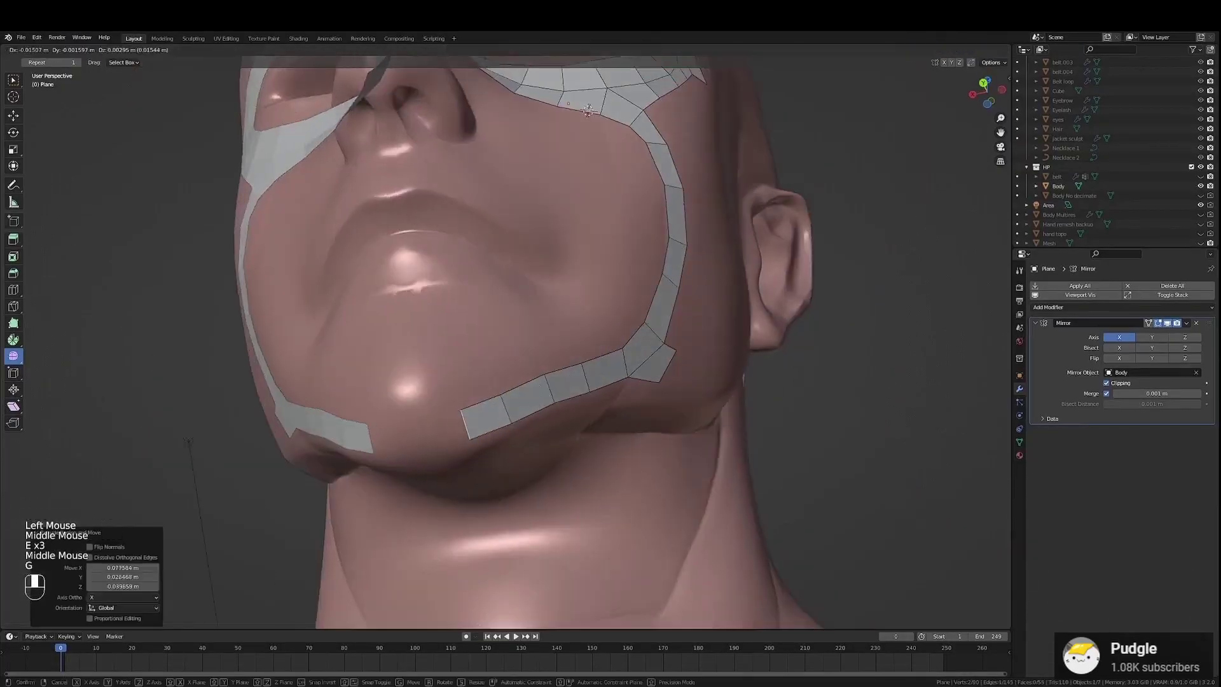
{"action": "key", "text": "s"}
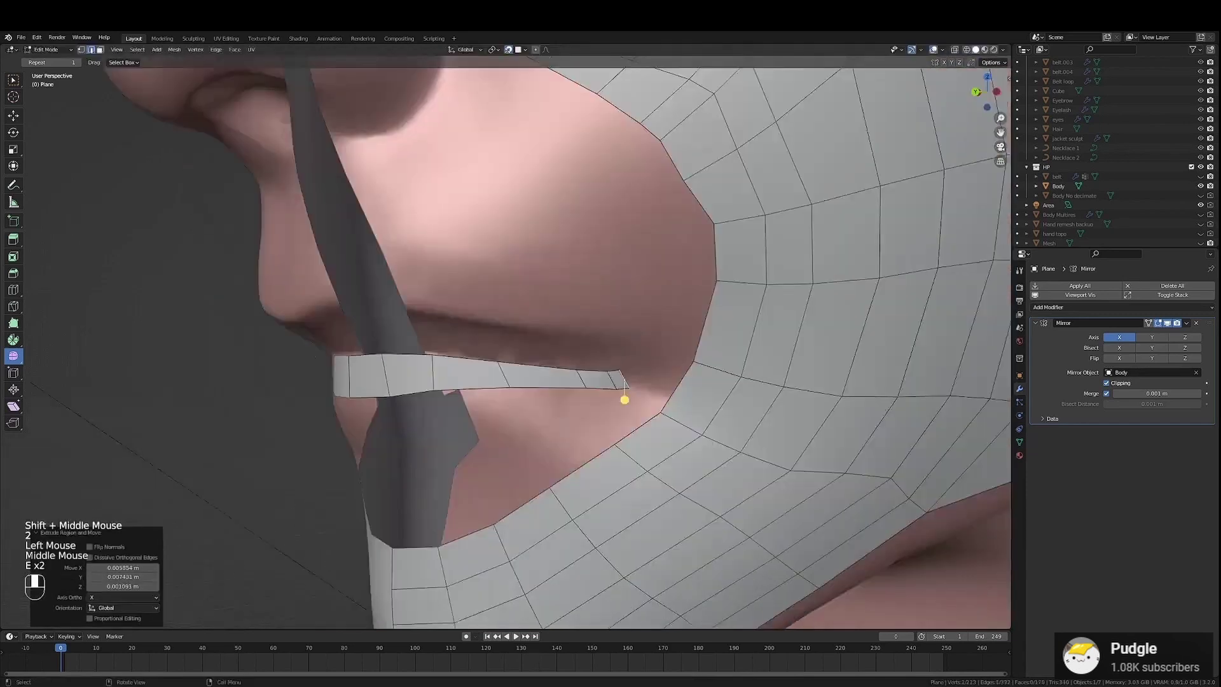
{"action": "key", "text": "e"}
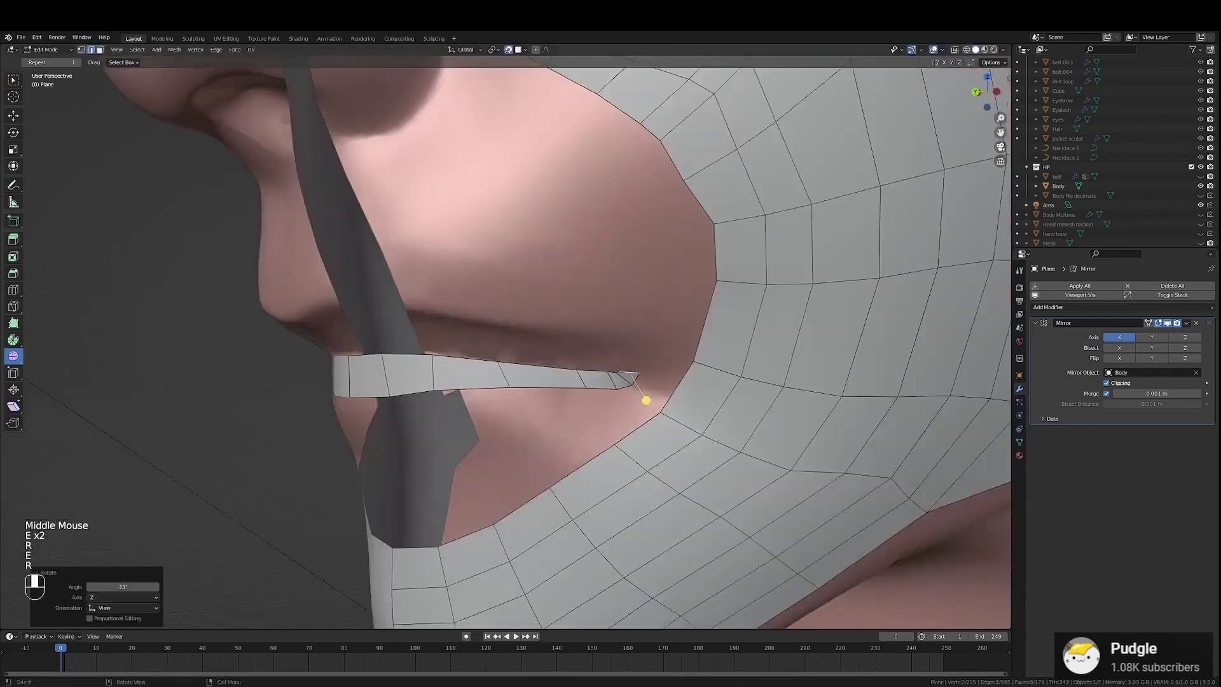
{"action": "left_click", "coordinate": [635, 346]}
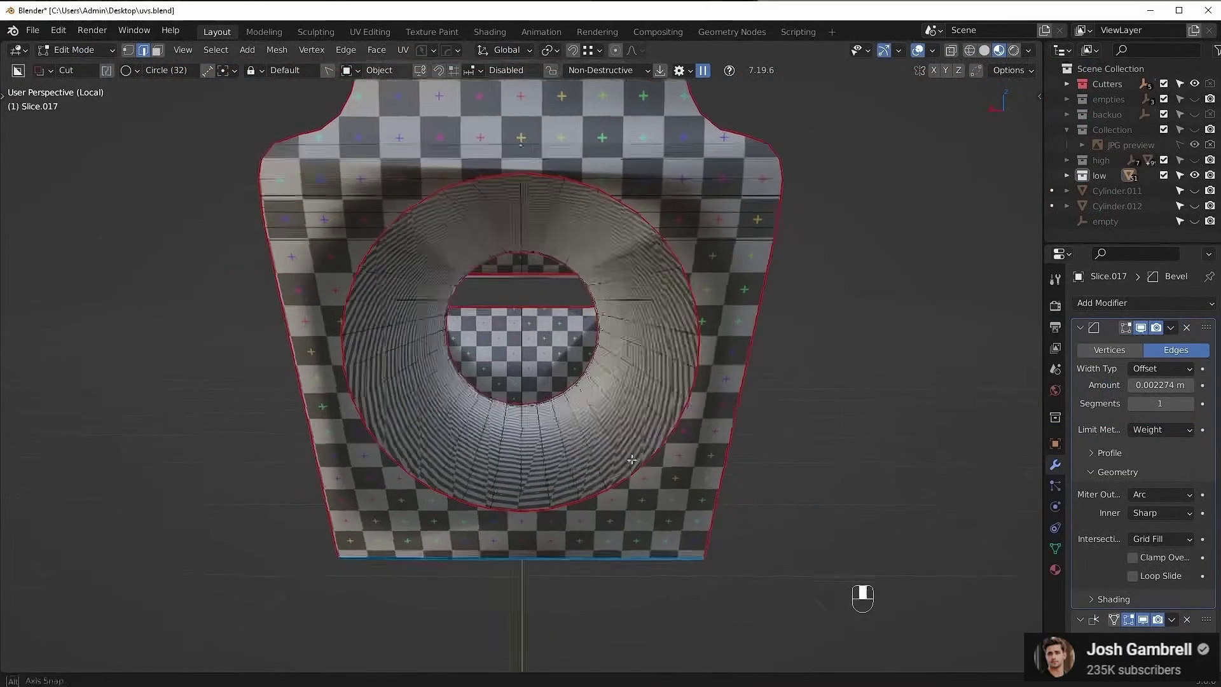
- In Edit Mode on the tube, select a face loop and a shortest path of faces
{"action": "key", "text": "Tab"}
{"action": "left_click", "coordinate": [671, 402], "text": "alt"}
{"action": "middle_click_drag", "start_coordinate": [671, 403], "coordinate": [506, 365]}
{"action": "left_click", "coordinate": [461, 223], "text": "ctrl"}
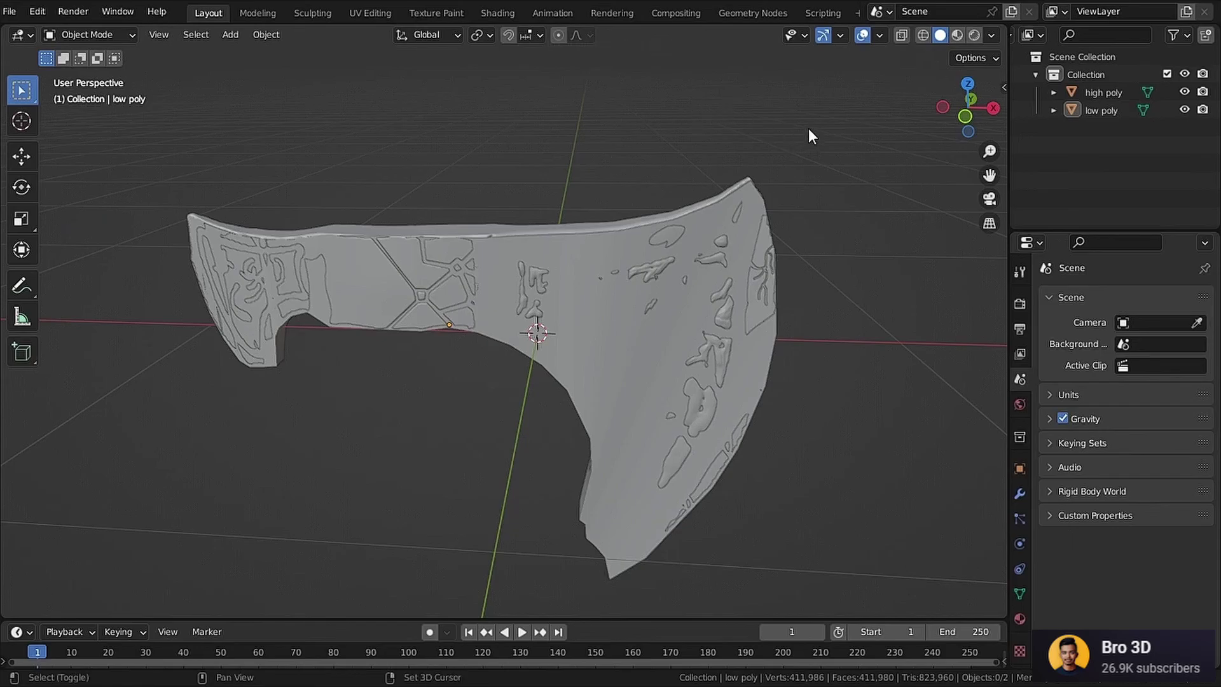
- Set the axe scene's render engine to Cycles and expand its Bake settings
{"action": "mouse_move", "coordinate": [830, 239]}
{"action": "middle_mouse_down"}
{"action": "mouse_move", "coordinate": [647, 280]}
{"action": "mouse_move", "coordinate": [776, 258]}
{"action": "middle_mouse_up"}
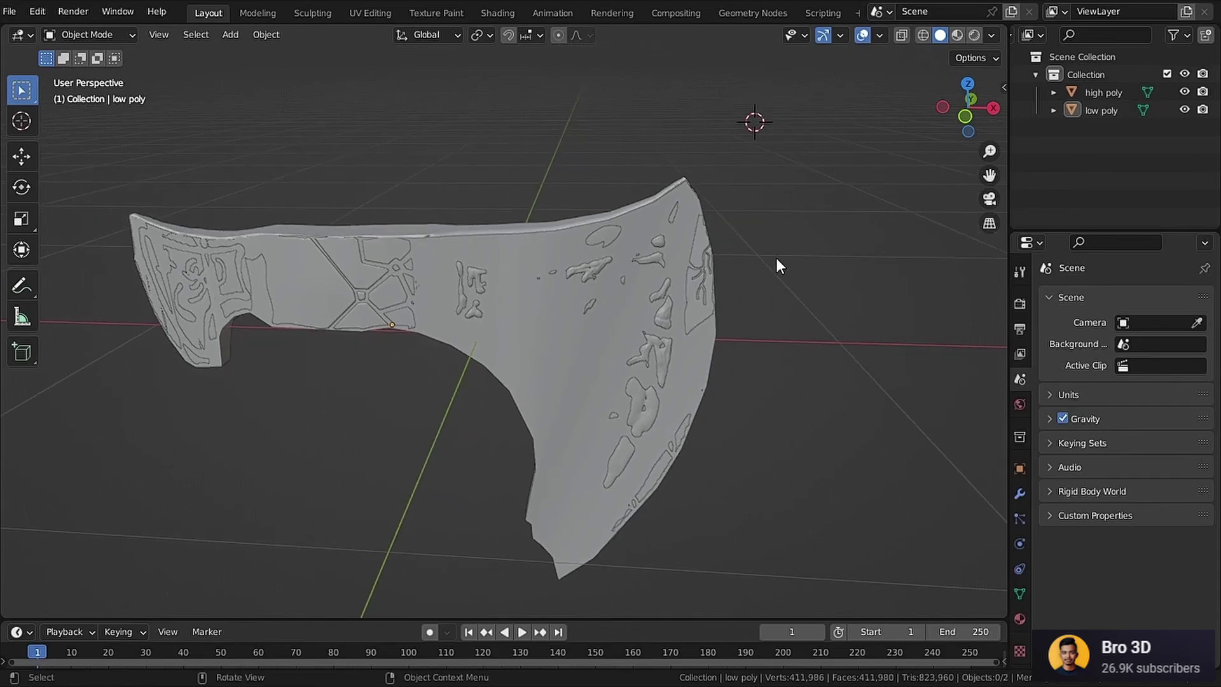
{"action": "left_click", "coordinate": [1138, 264]}
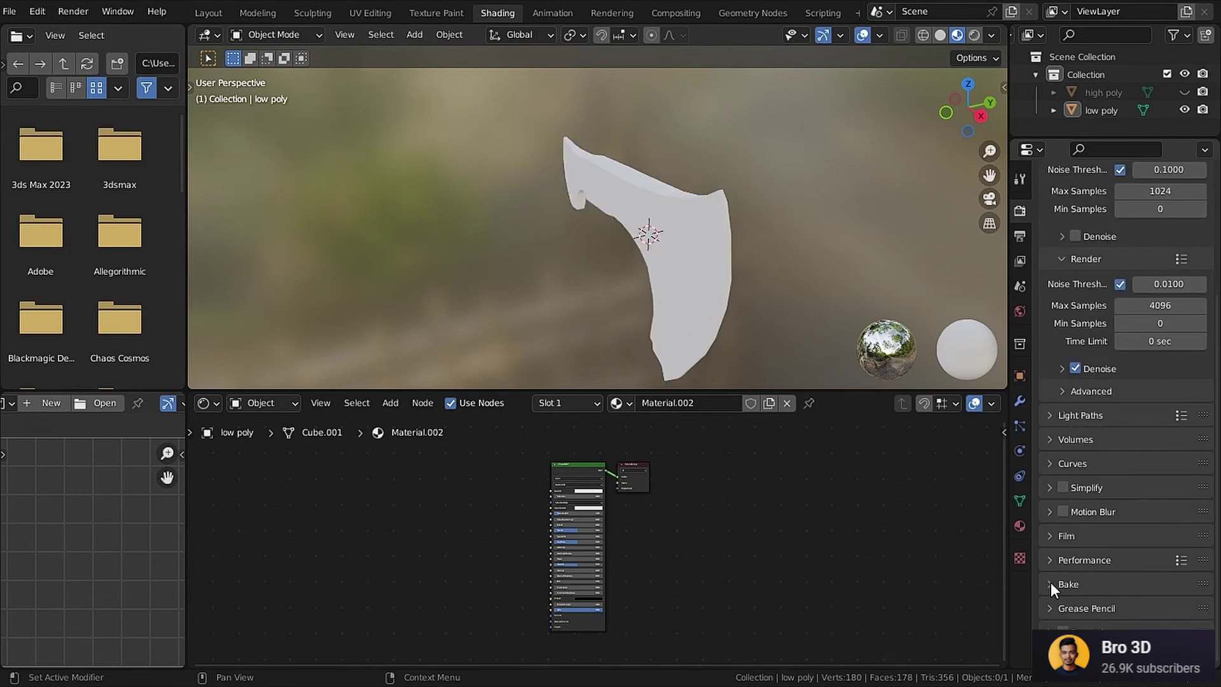
{"action": "left_click", "coordinate": [1051, 582]}
{"action": "scroll", "coordinate": [1094, 509], "scroll_direction": "down", "scroll_amount": 8}
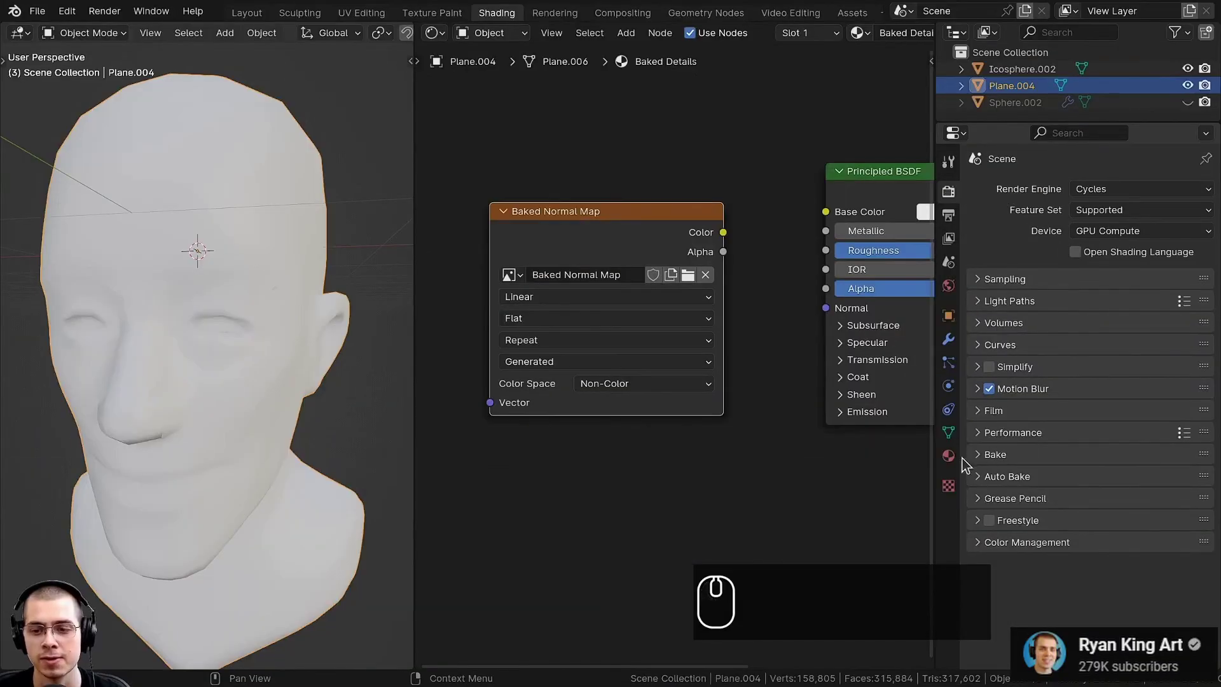
{"action": "left_click", "coordinate": [988, 455]}
{"action": "scroll", "coordinate": [997, 368], "scroll_direction": "down", "scroll_amount": 8}
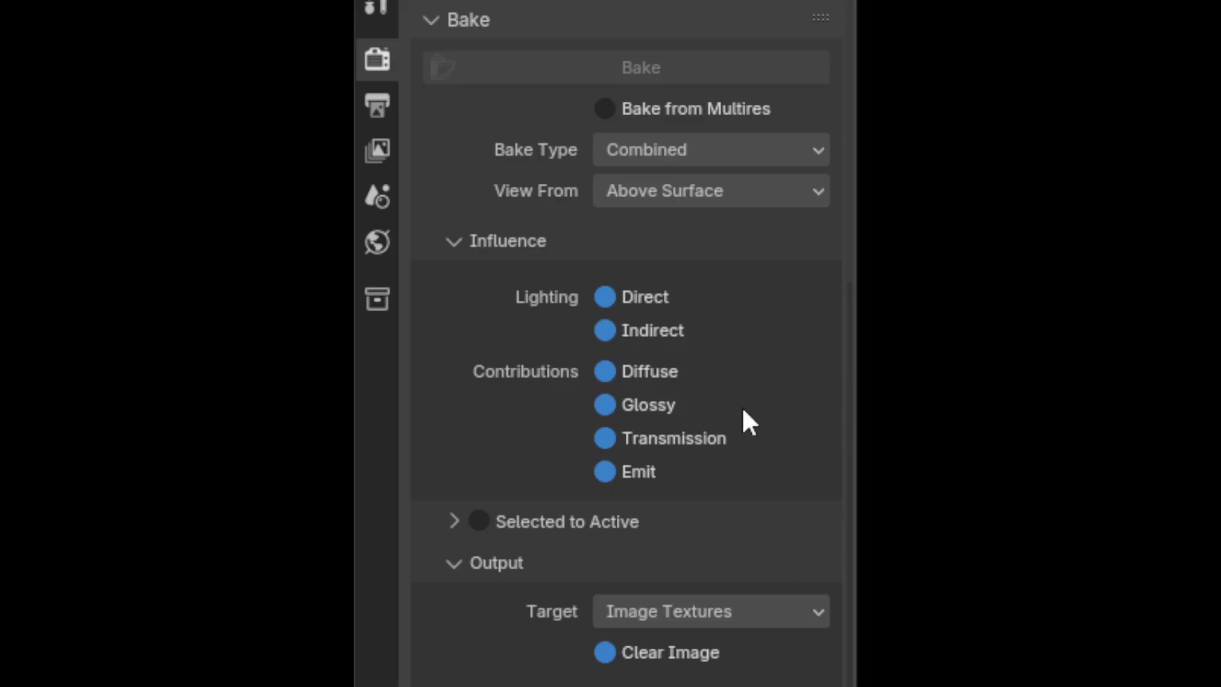
- Play the baked fluid splash around the sphere, then deselect the plane in the cloth scene
{"action": "scroll", "coordinate": [741, 410], "scroll_direction": "down", "scroll_amount": 5}
{"action": "scroll", "coordinate": [738, 410], "scroll_direction": "up", "scroll_amount": 2}
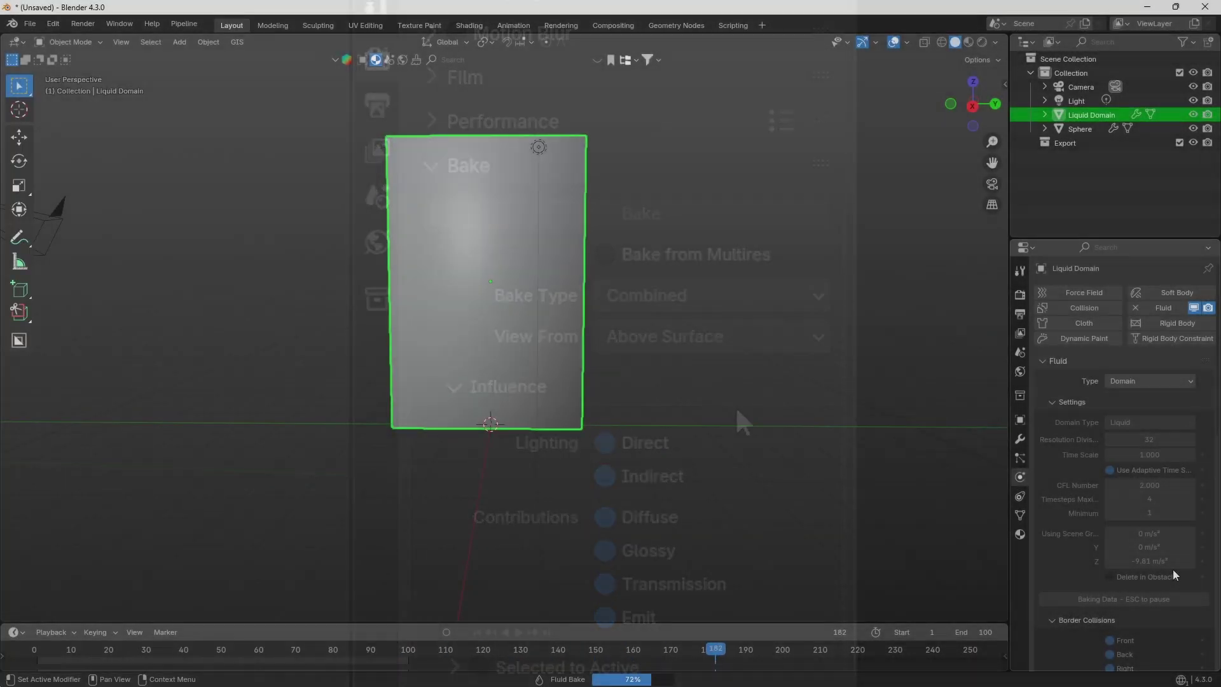
{"action": "scroll", "coordinate": [1174, 570], "scroll_direction": "down", "scroll_amount": 10}
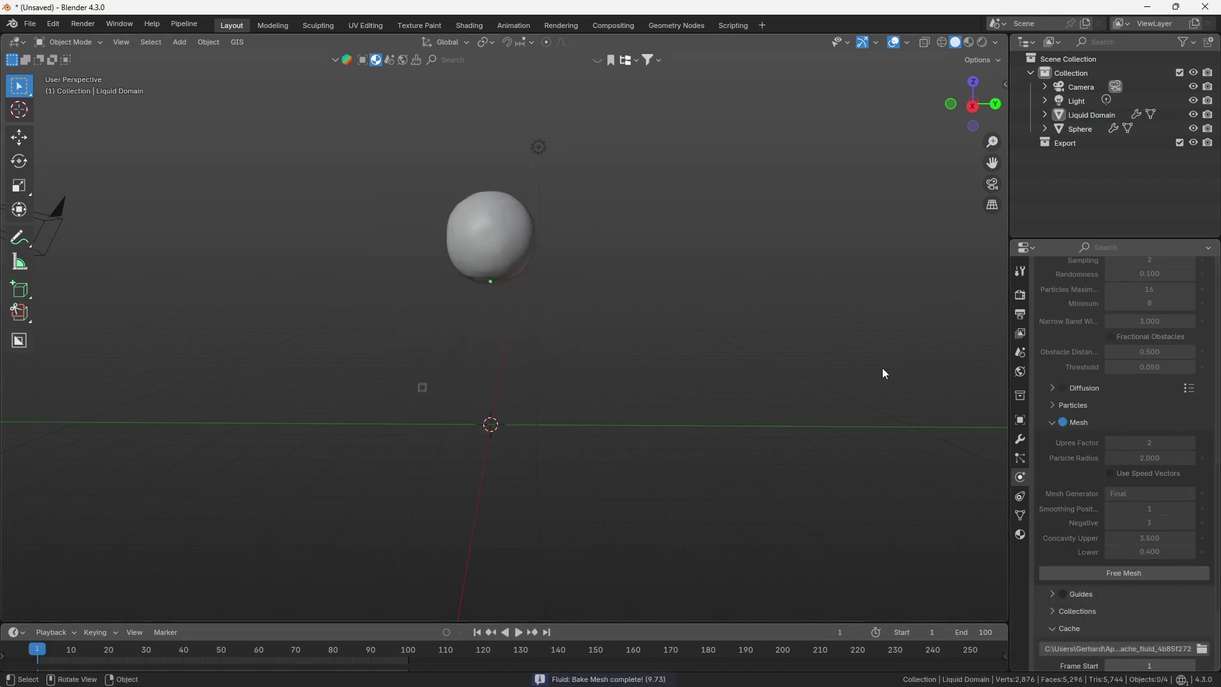
{"action": "key", "text": "space"}
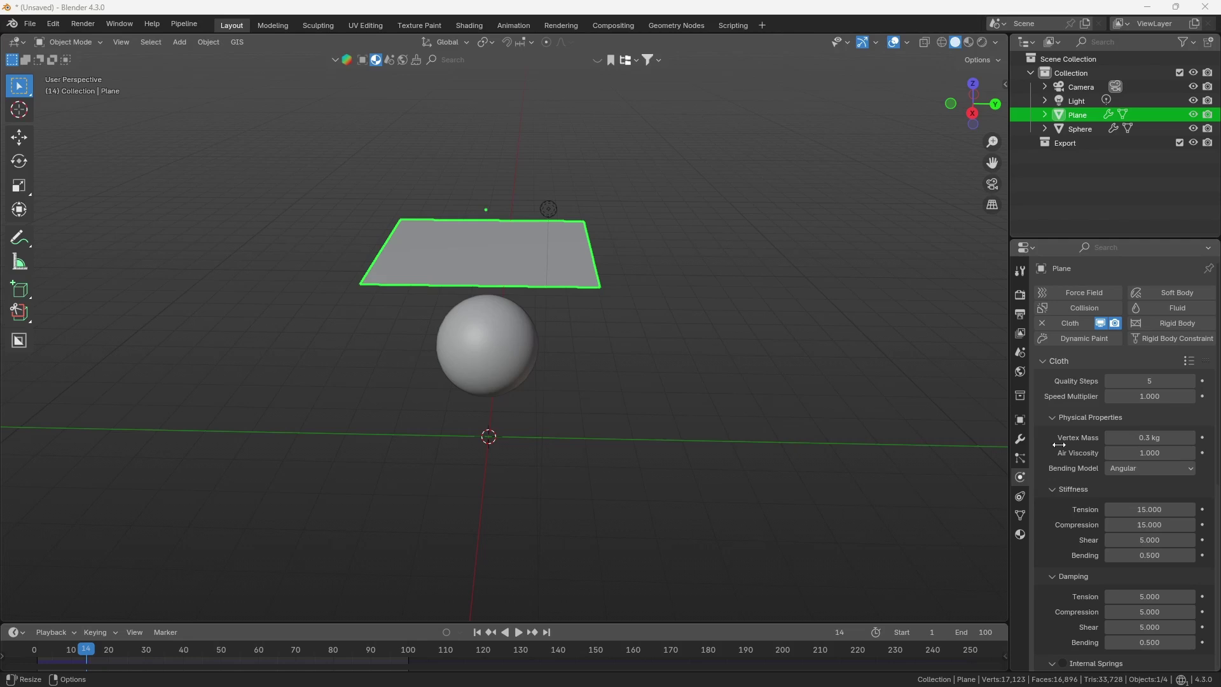
{"action": "left_click", "coordinate": [870, 408]}
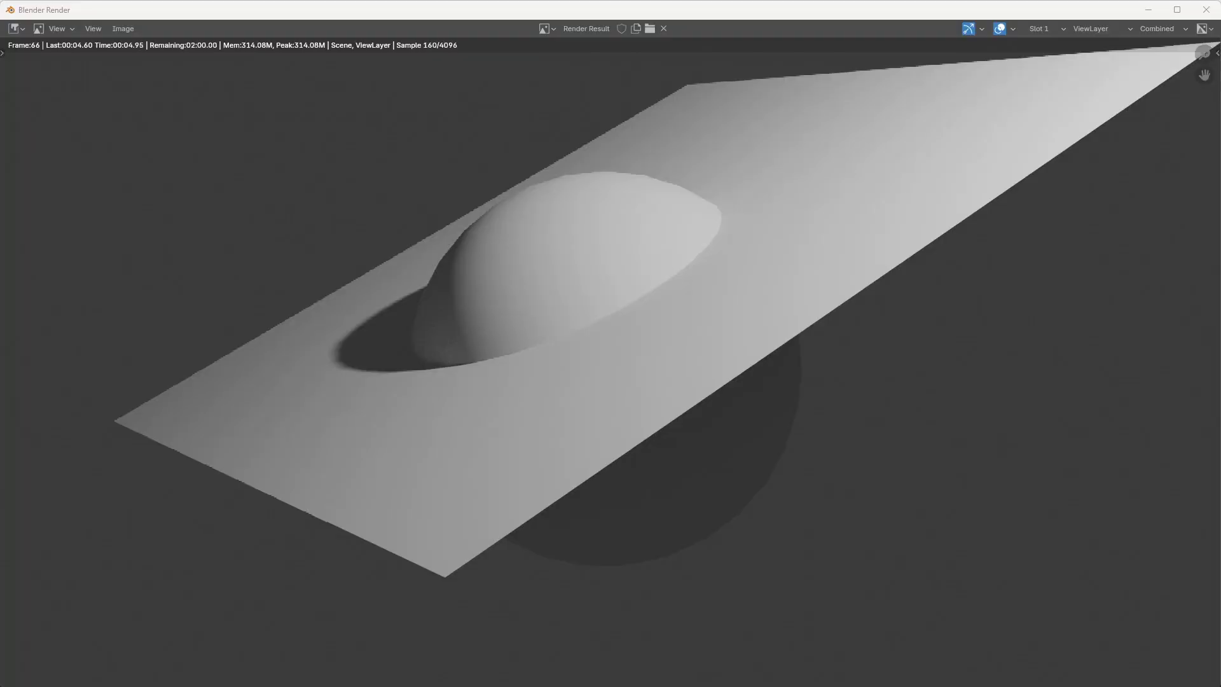
{"action": "scroll", "coordinate": [681, 440], "scroll_direction": "down", "scroll_amount": 2}
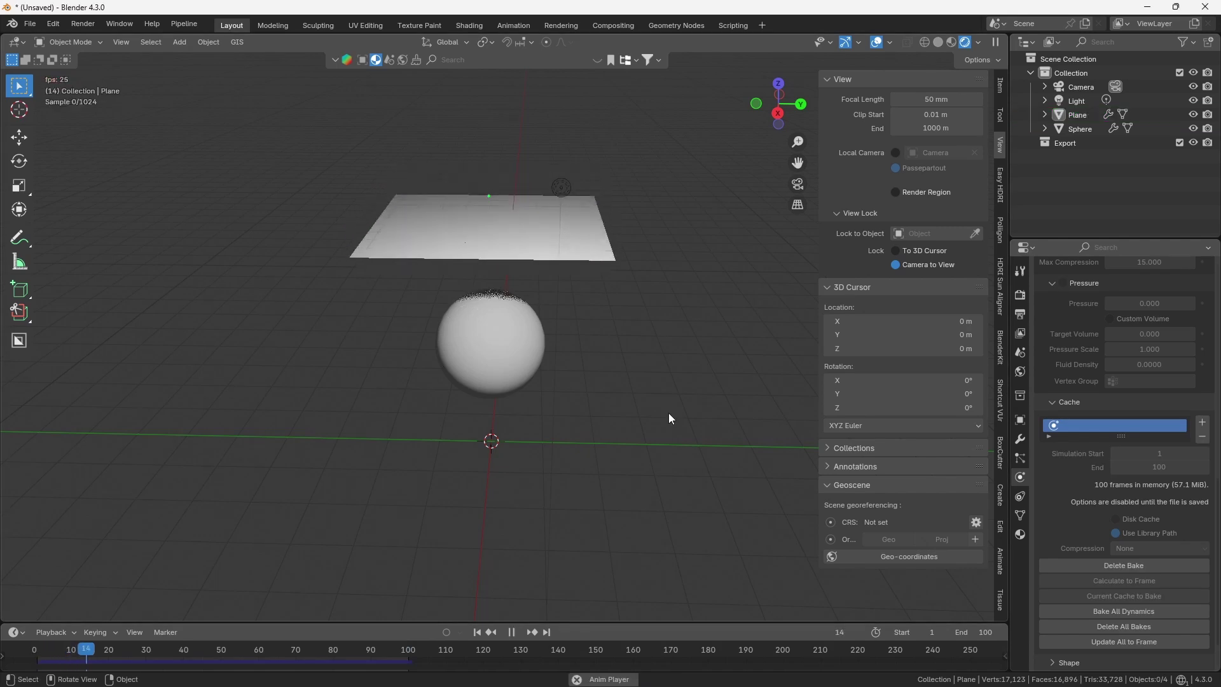
- Move the cloth plane lower-left and scrub frames 0–63 to check its drape over the sphere
{"action": "left_click_drag", "start_coordinate": [293, 658], "coordinate": [268, 662]}
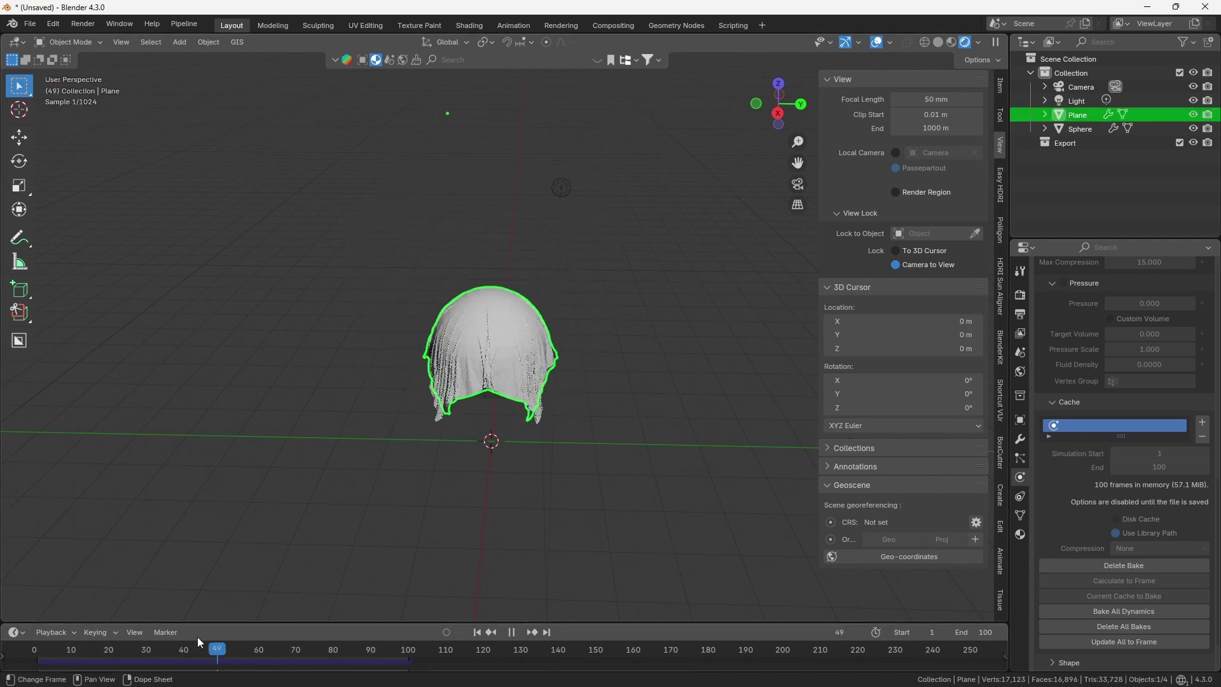
{"action": "left_click_drag", "start_coordinate": [201, 642], "coordinate": [33, 648]}
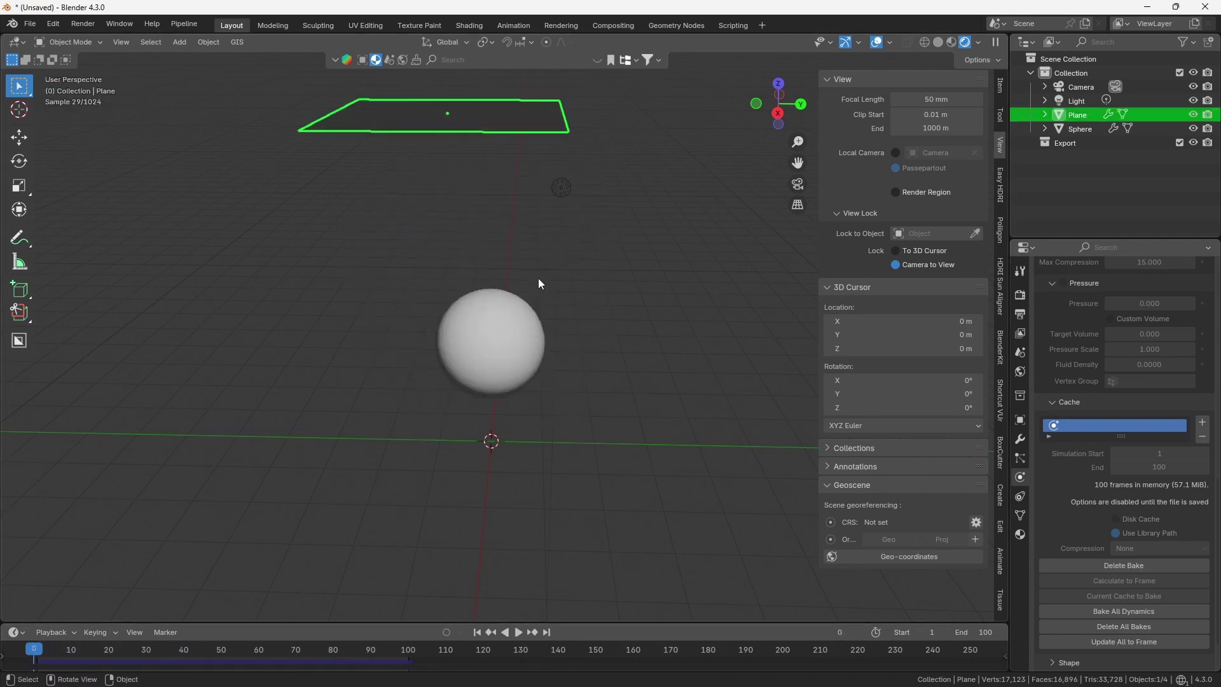
{"action": "key", "text": "g"}
{"action": "left_click", "coordinate": [286, 320]}
{"action": "left_click_drag", "start_coordinate": [173, 658], "coordinate": [270, 675]}
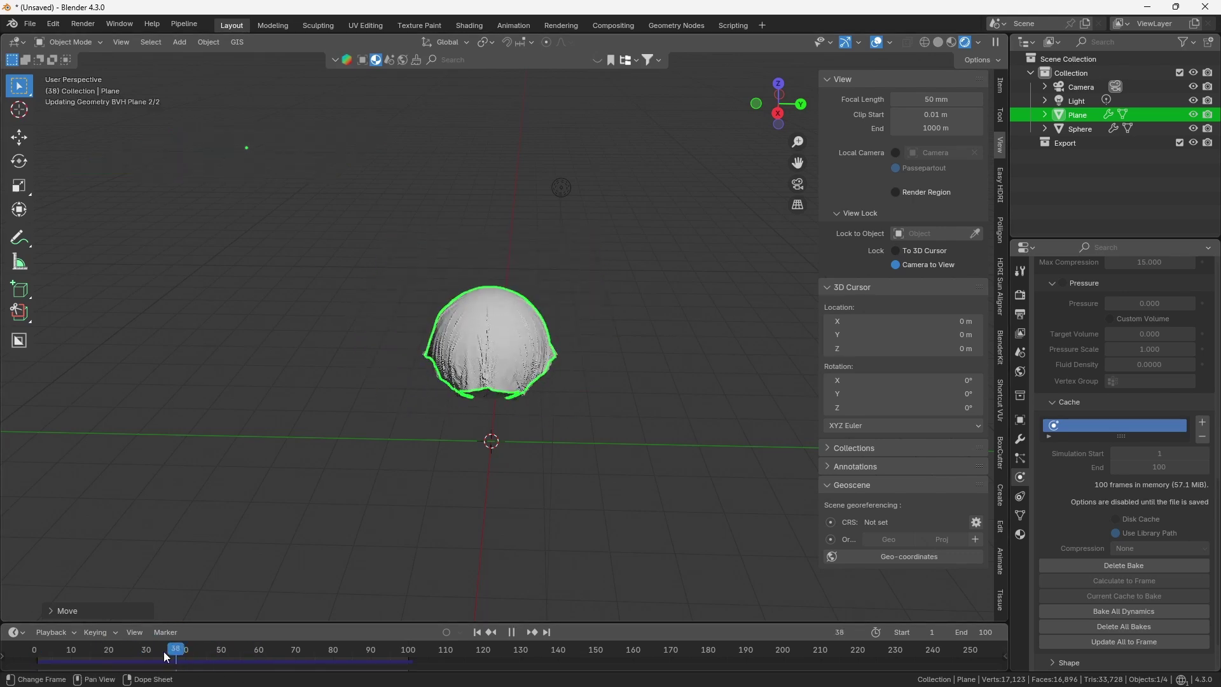
{"action": "left_click_drag", "start_coordinate": [166, 657], "coordinate": [274, 675]}
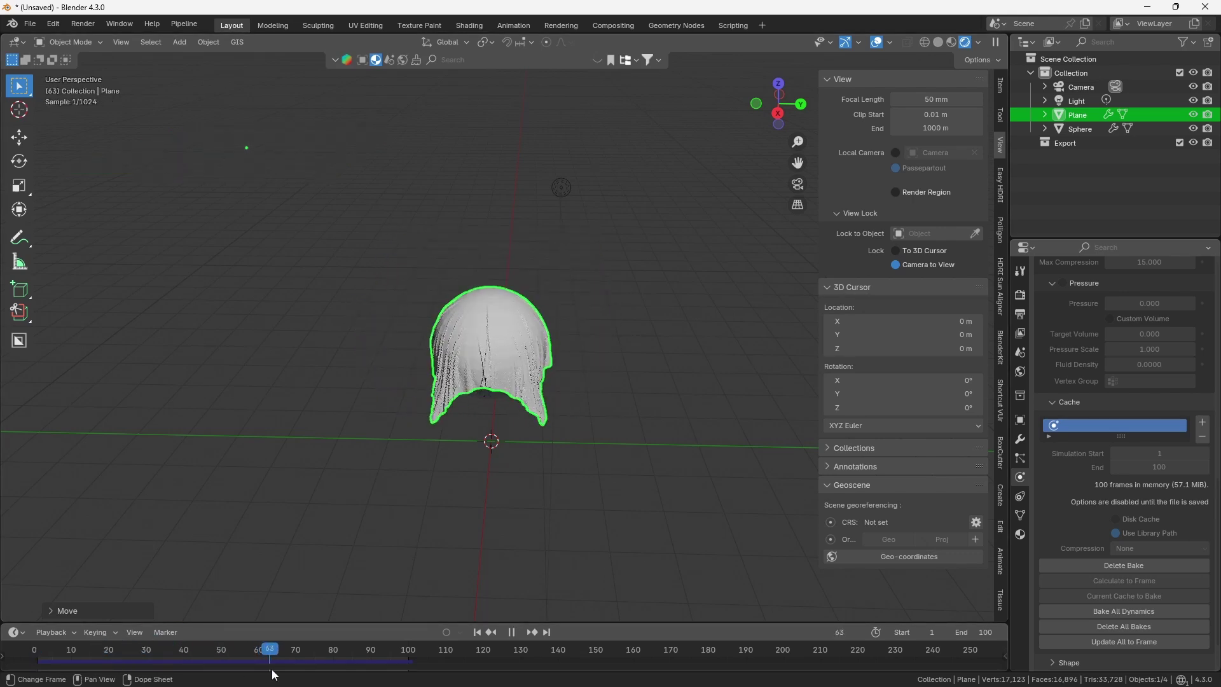
{"action": "left_click_drag", "start_coordinate": [135, 645], "coordinate": [178, 659]}
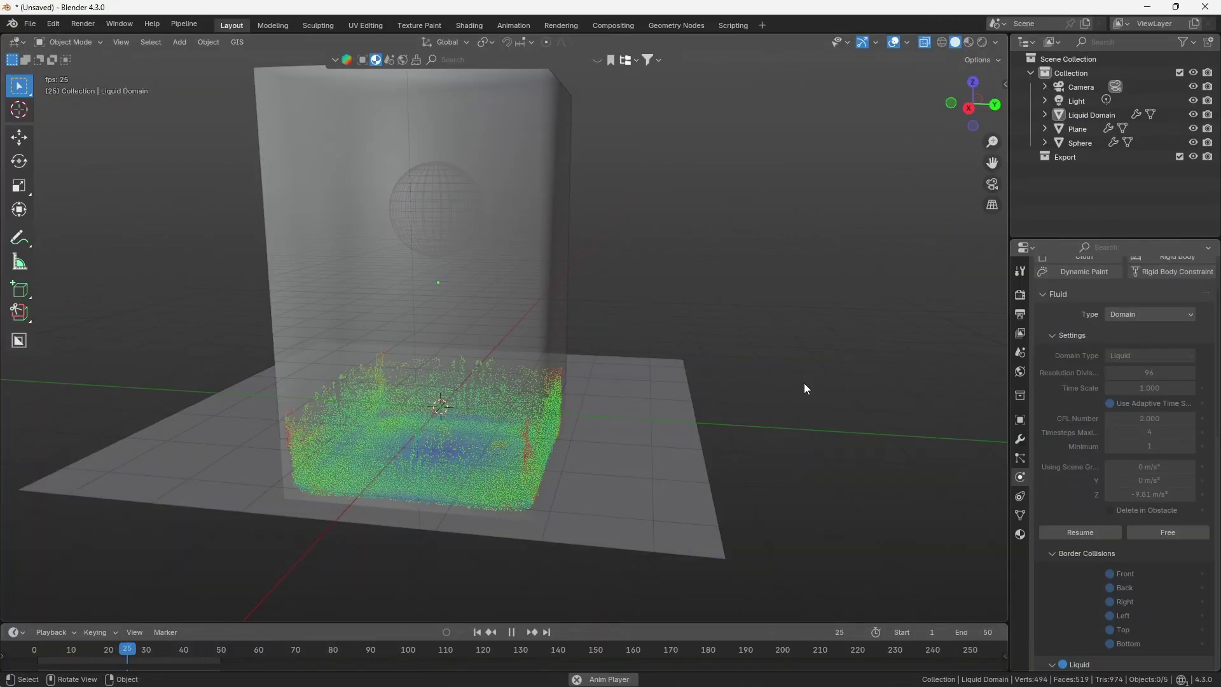
- Bake the liquid domain's surface mesh and play the meshed liquid animation
{"action": "scroll", "coordinate": [1127, 499], "scroll_direction": "down", "scroll_amount": 15}
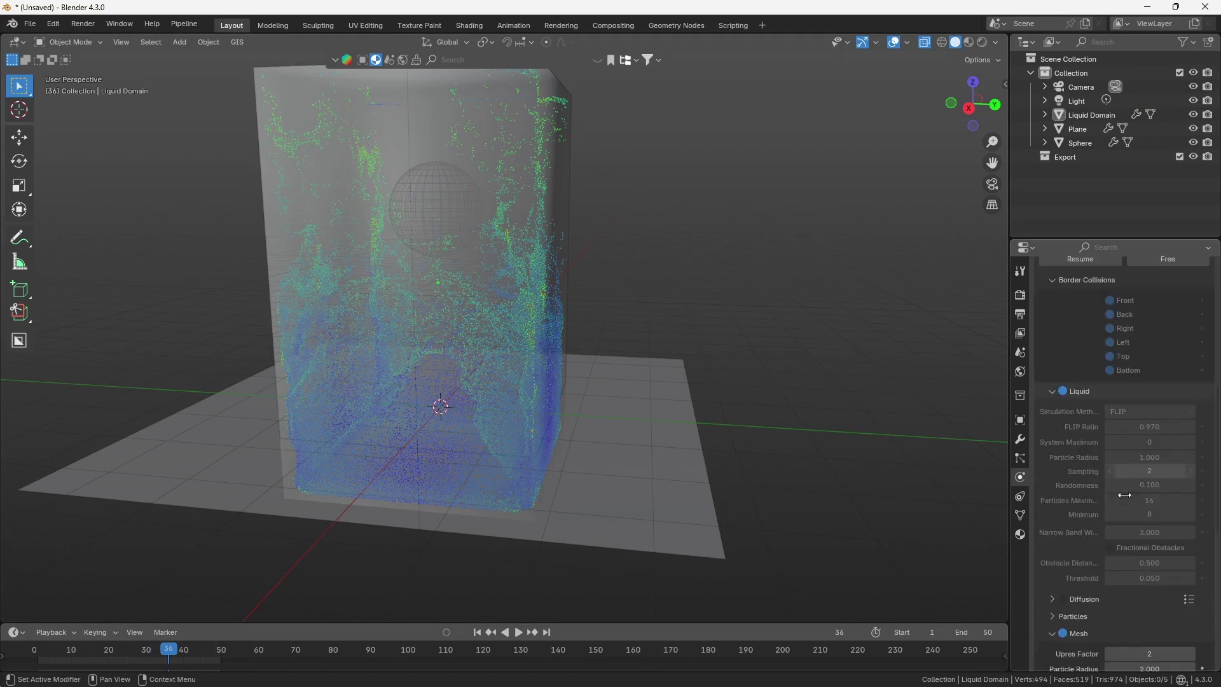
{"action": "left_click", "coordinate": [1126, 457]}
{"action": "key", "text": "space"}
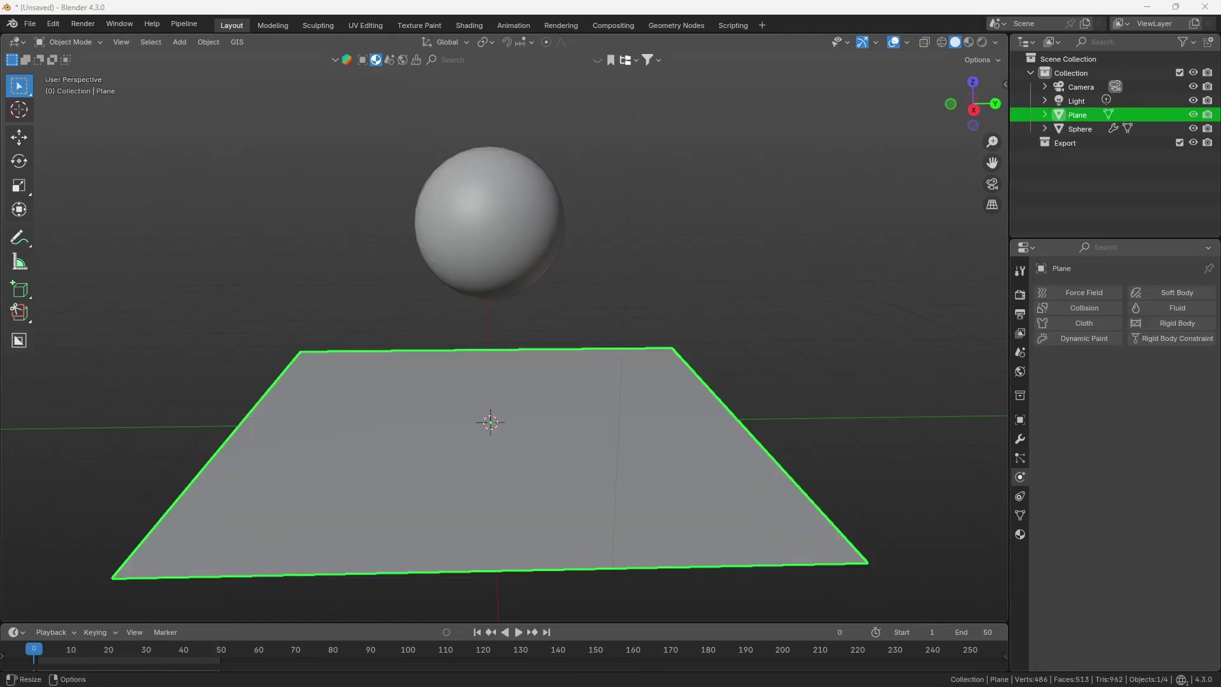
- Add Collision physics to the Plane and play the animation to watch the sphere land on it
{"action": "left_click", "coordinate": [1073, 309]}
{"action": "key", "text": "space"}
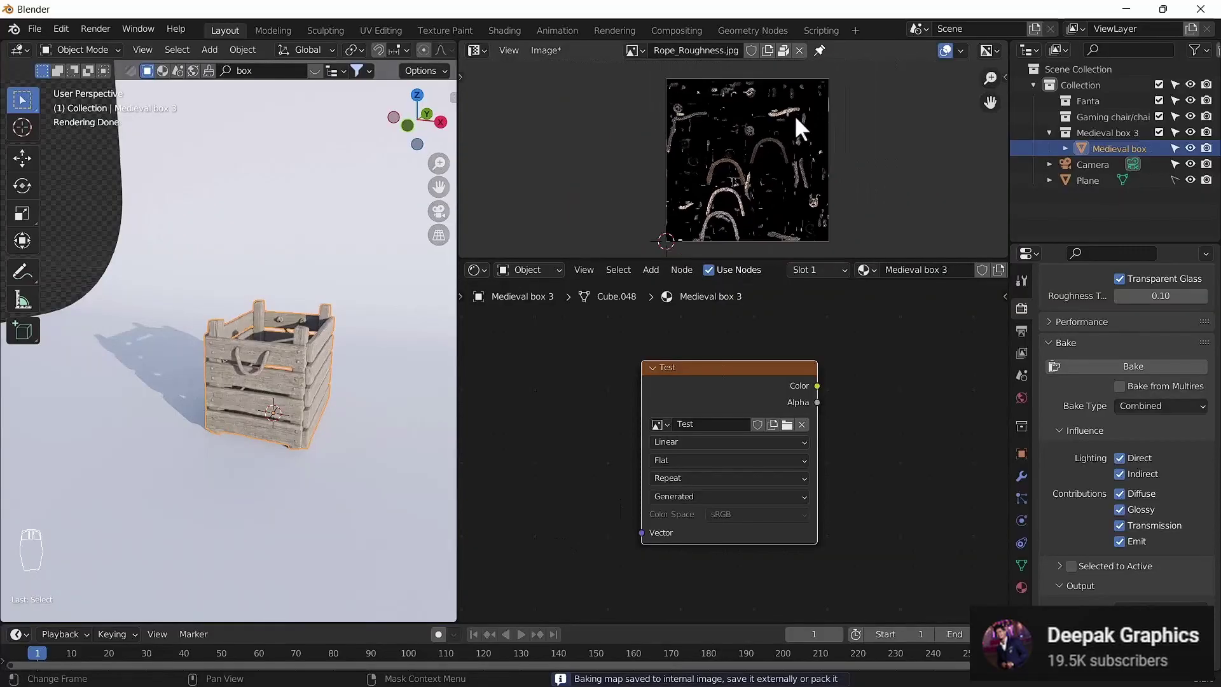
- Zoom out in the Image Editor until the whole Rope_Roughness.jpg is visible and centred
{"action": "scroll", "coordinate": [743, 166], "scroll_direction": "up", "scroll_amount": 2}
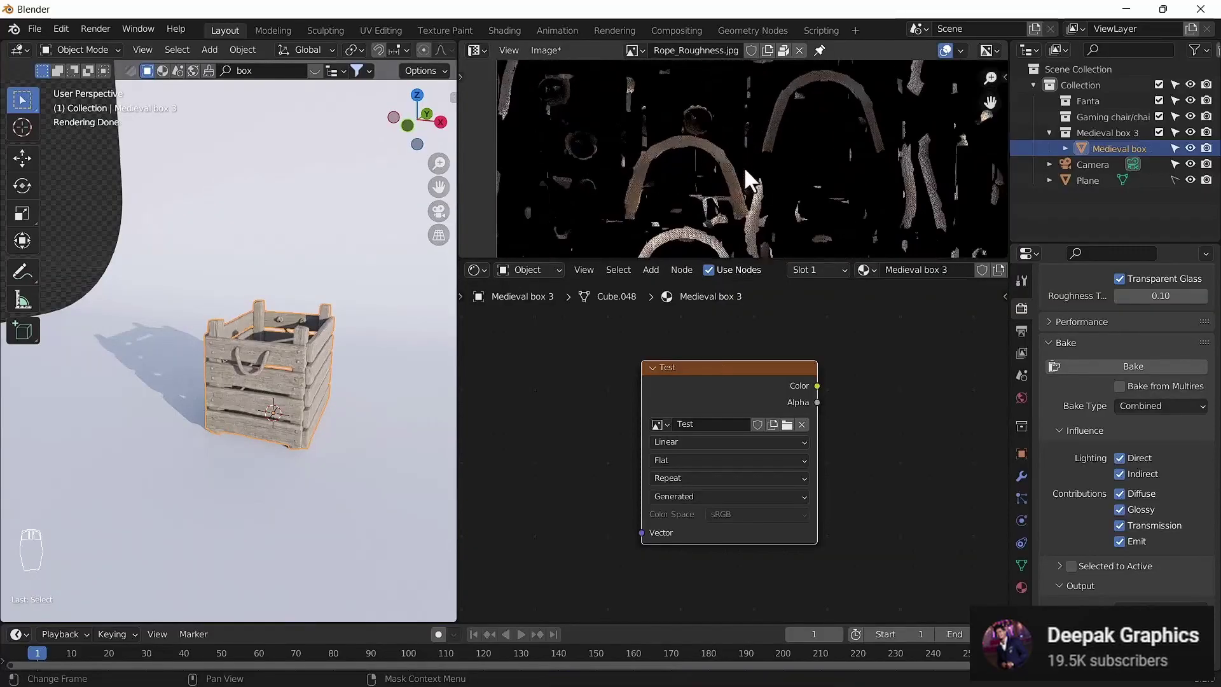
{"action": "scroll", "coordinate": [743, 166], "scroll_direction": "down", "scroll_amount": 4}
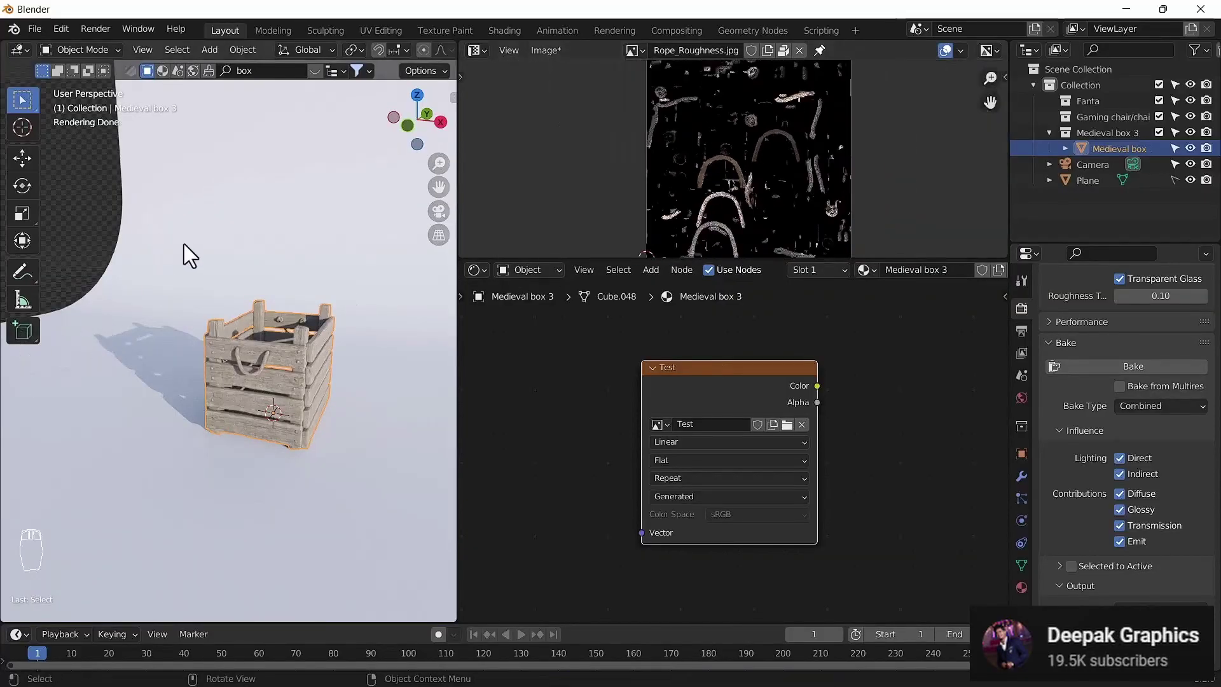
{"action": "scroll", "coordinate": [346, 284], "scroll_direction": "down", "scroll_amount": 5}
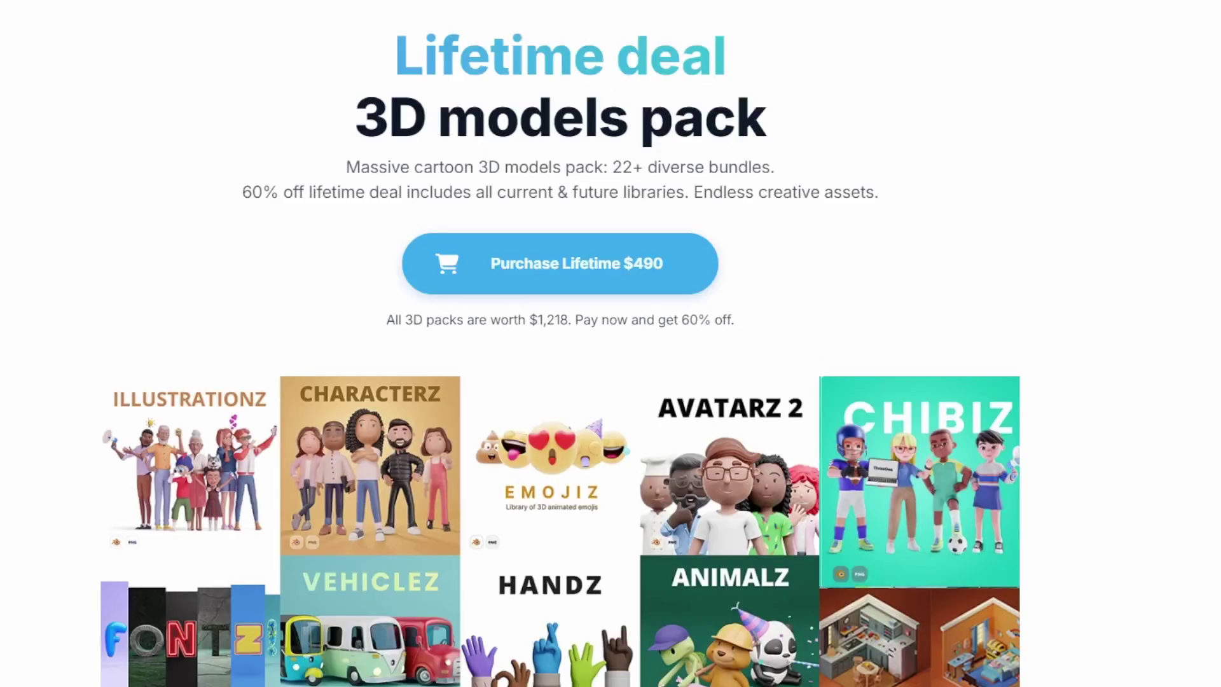
- Scroll down the lifetime-deal page to the 'All 3D models packs included' cards for Iconz, Vehiclez and Mockupz
{"action": "scroll", "coordinate": [560, 344], "scroll_direction": "down", "scroll_amount": 15}
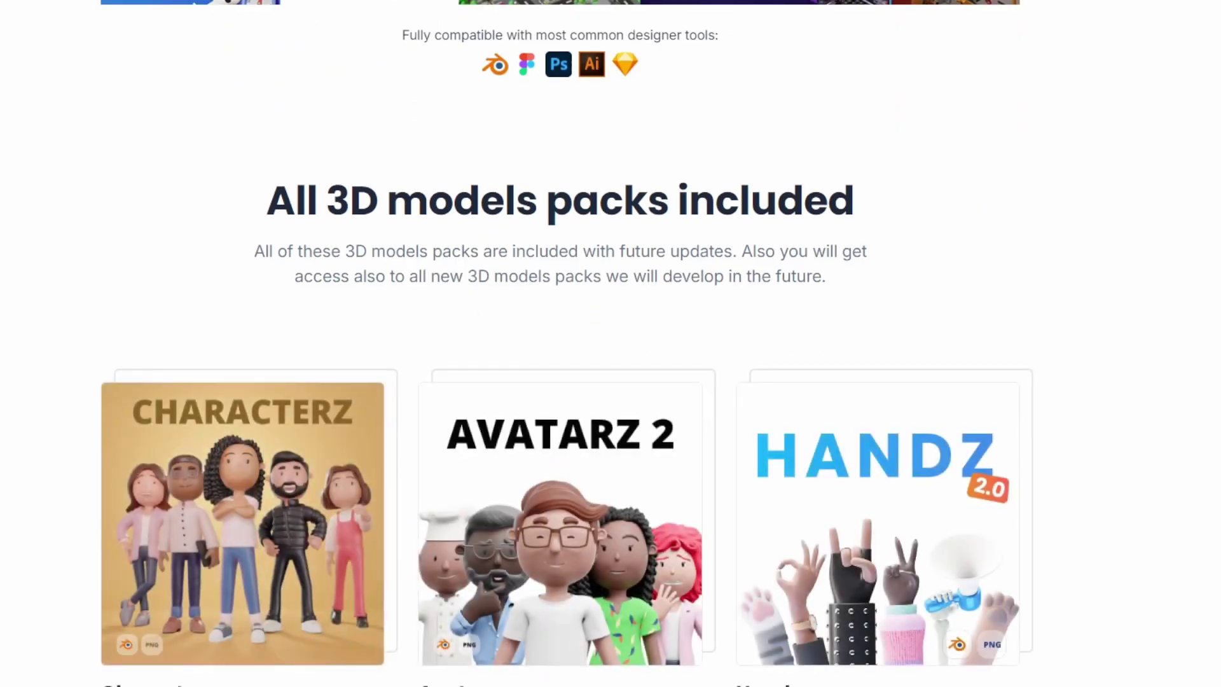
{"action": "scroll", "coordinate": [560, 344], "scroll_direction": "down", "scroll_amount": 1}
{"action": "scroll", "coordinate": [560, 343], "scroll_direction": "down", "scroll_amount": 6}
{"action": "scroll", "coordinate": [560, 344], "scroll_direction": "down", "scroll_amount": 8}
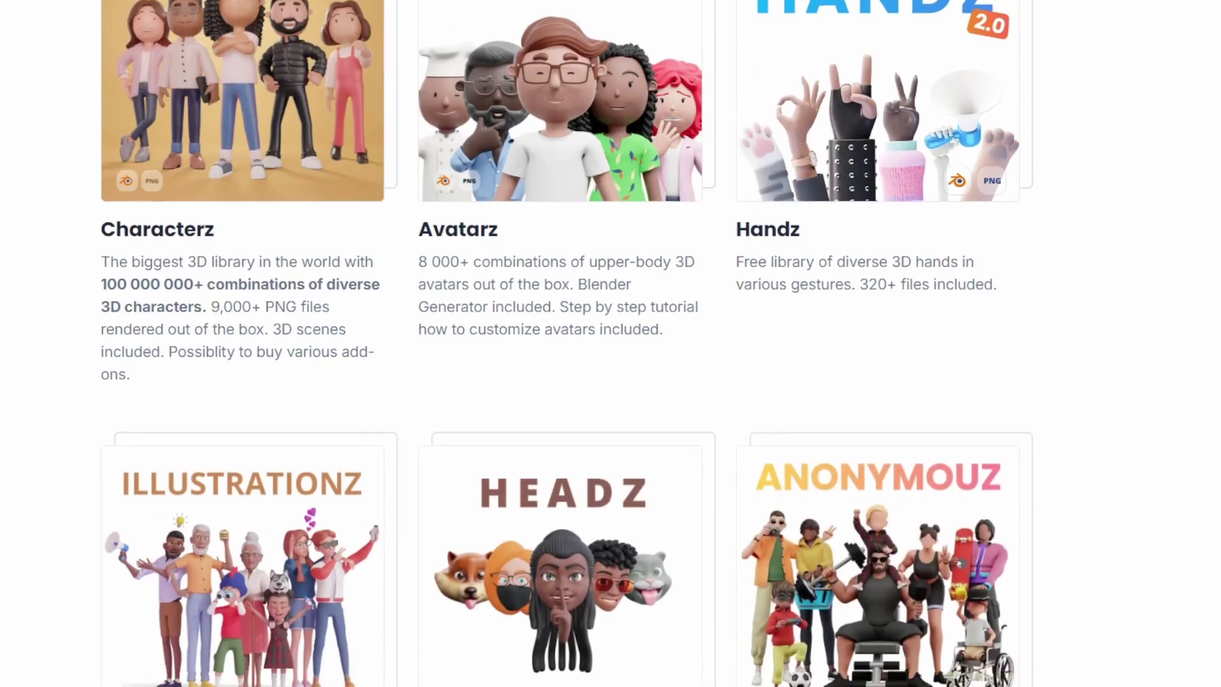
{"action": "scroll", "coordinate": [559, 343], "scroll_direction": "down", "scroll_amount": 3}
{"action": "scroll", "coordinate": [560, 343], "scroll_direction": "down", "scroll_amount": 6}
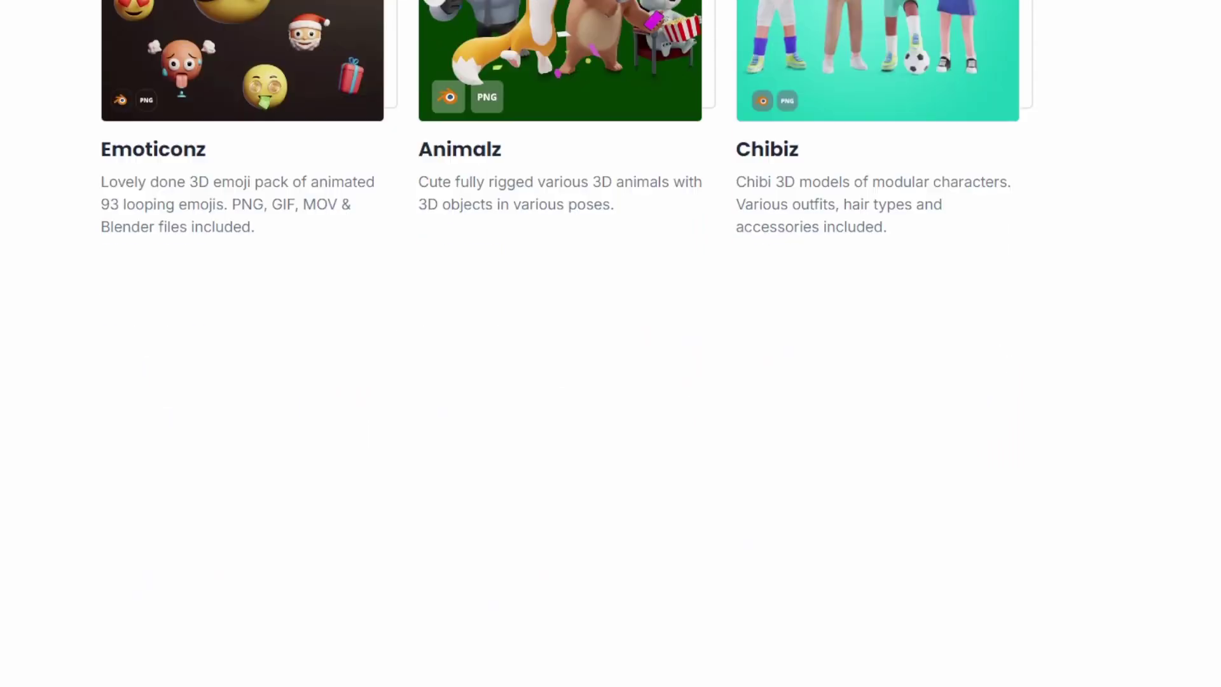
{"action": "scroll", "coordinate": [559, 344], "scroll_direction": "down", "scroll_amount": 10}
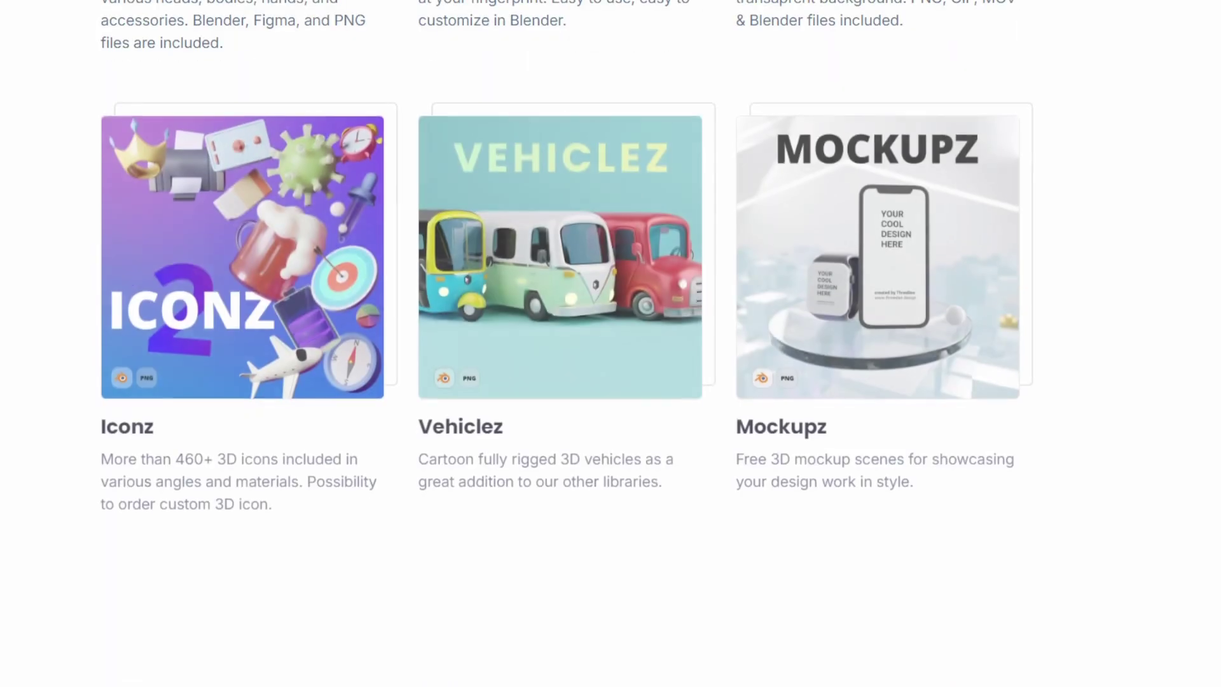